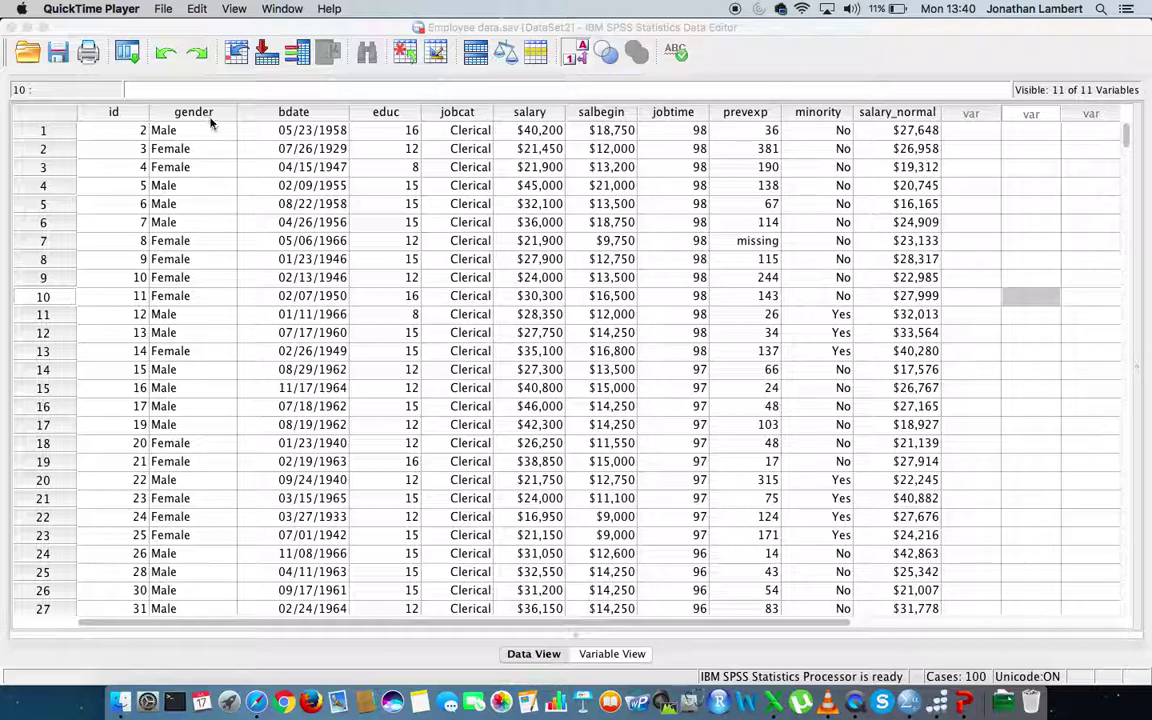
Examine the employee data columns one by one from id through minority, and return to the jobcat column
{"action": "left_click", "coordinate": [116, 113]}
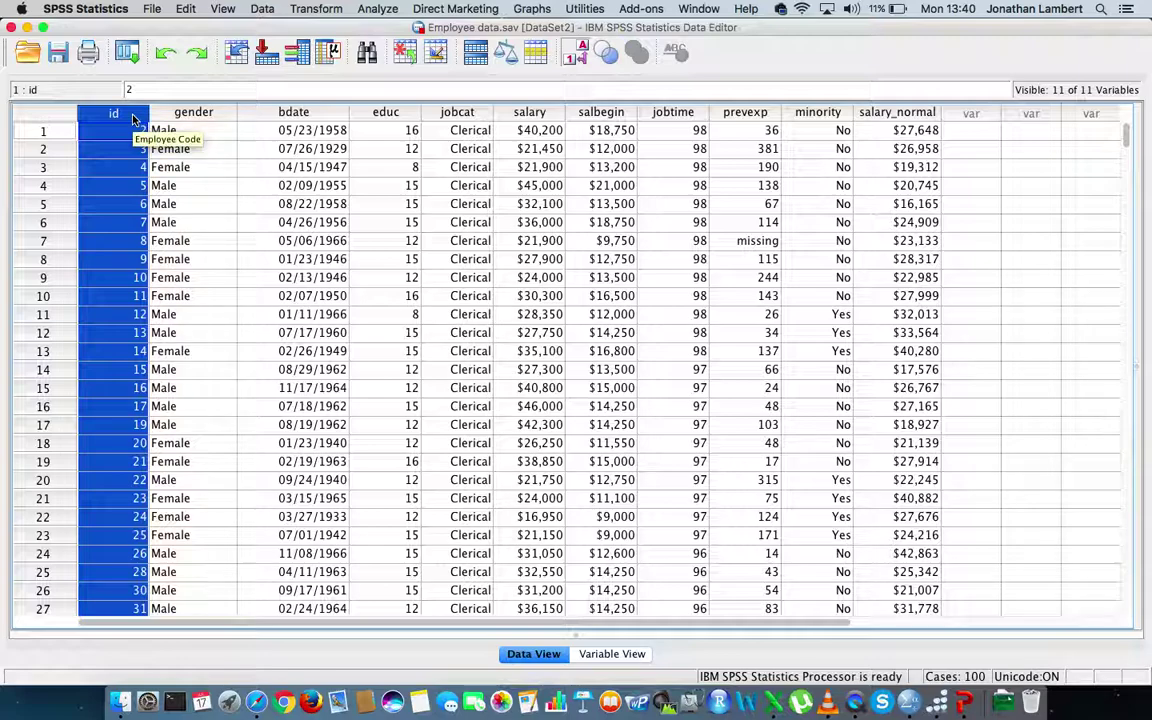
{"action": "left_click", "coordinate": [195, 114]}
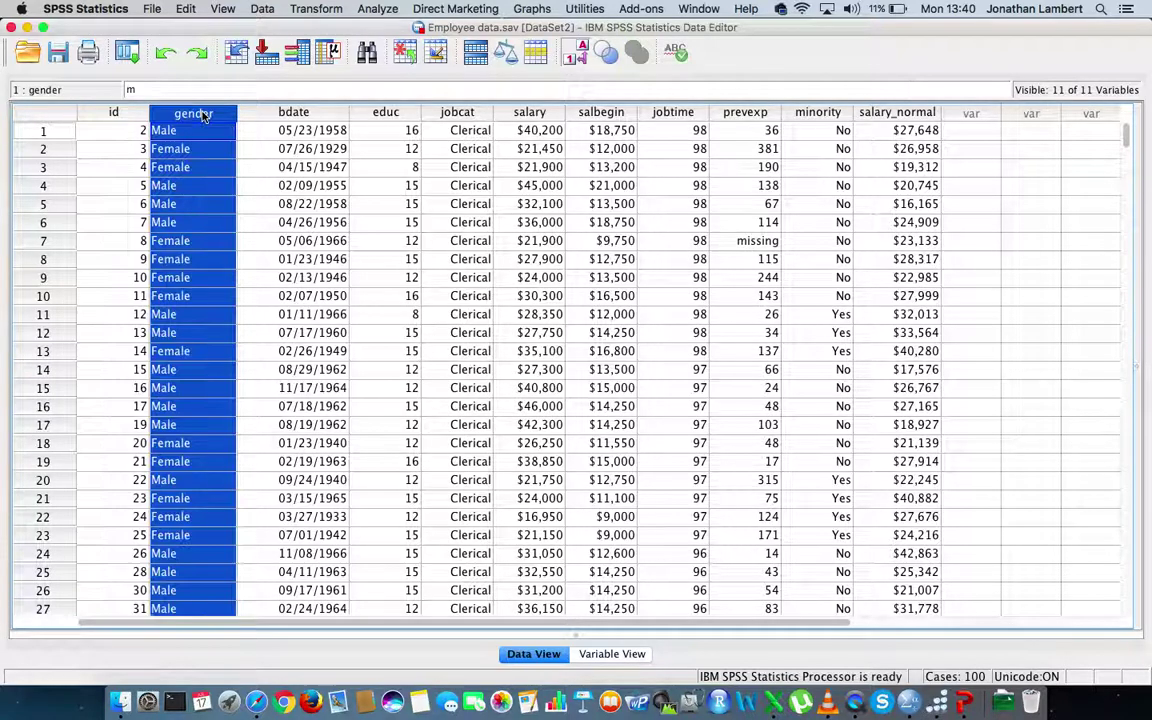
{"action": "left_click", "coordinate": [292, 114]}
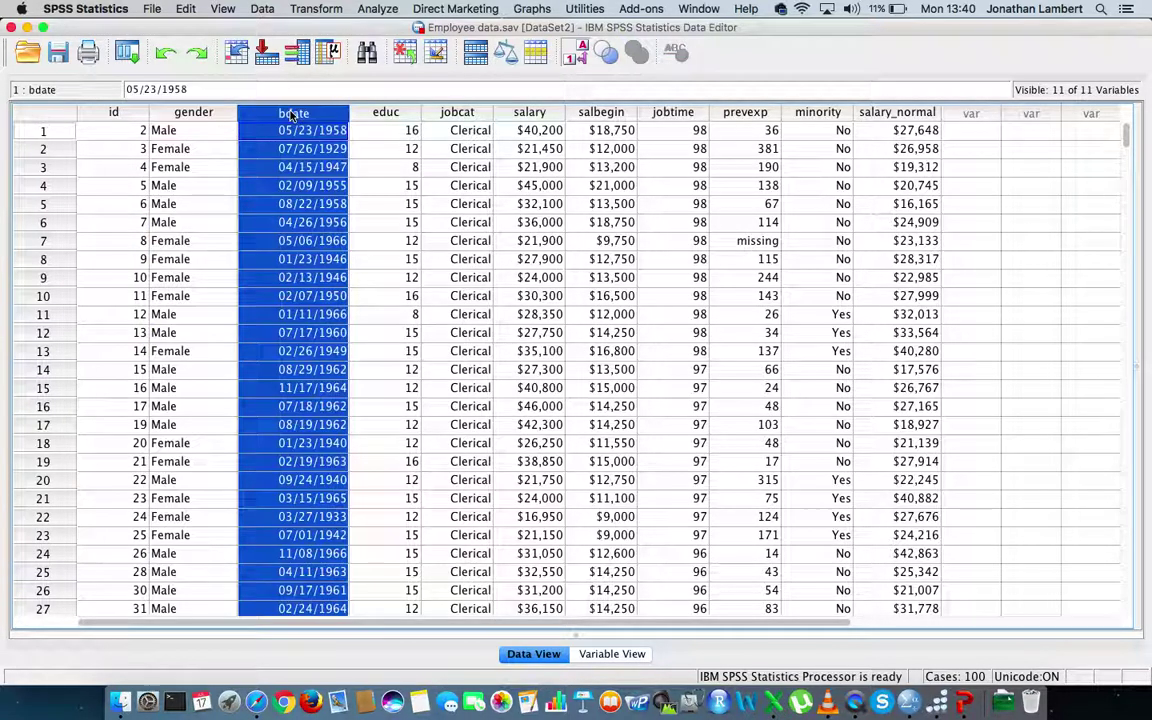
{"action": "left_click", "coordinate": [387, 115]}
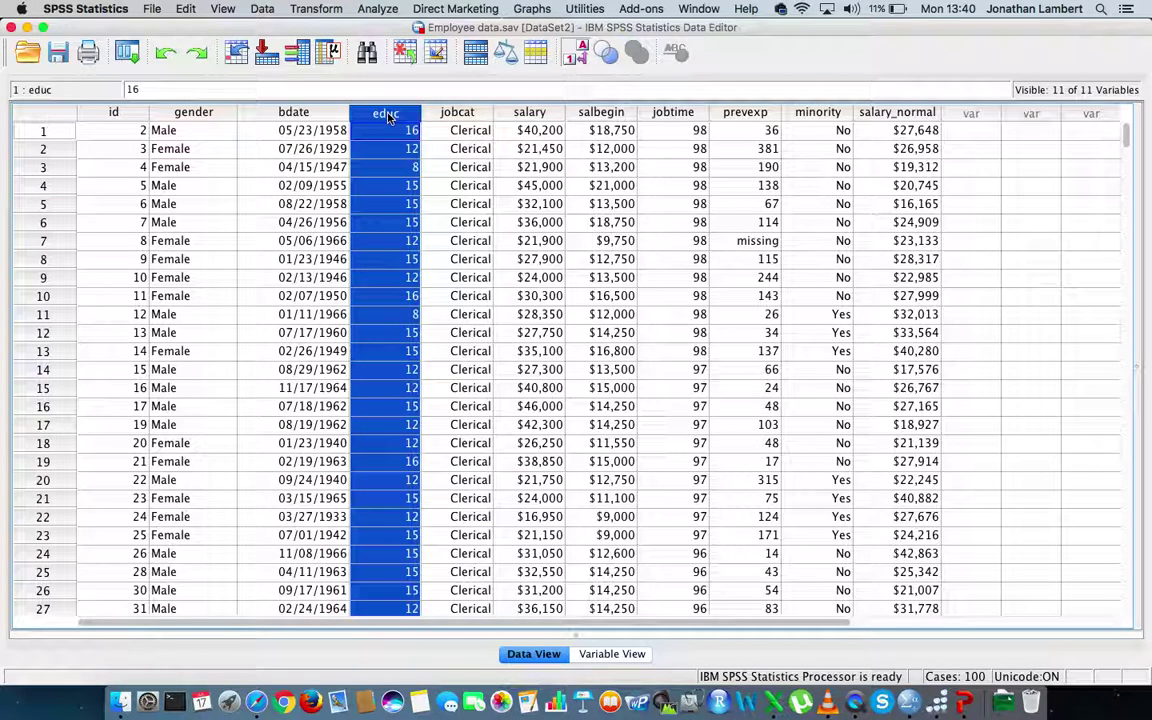
{"action": "left_click", "coordinate": [469, 117]}
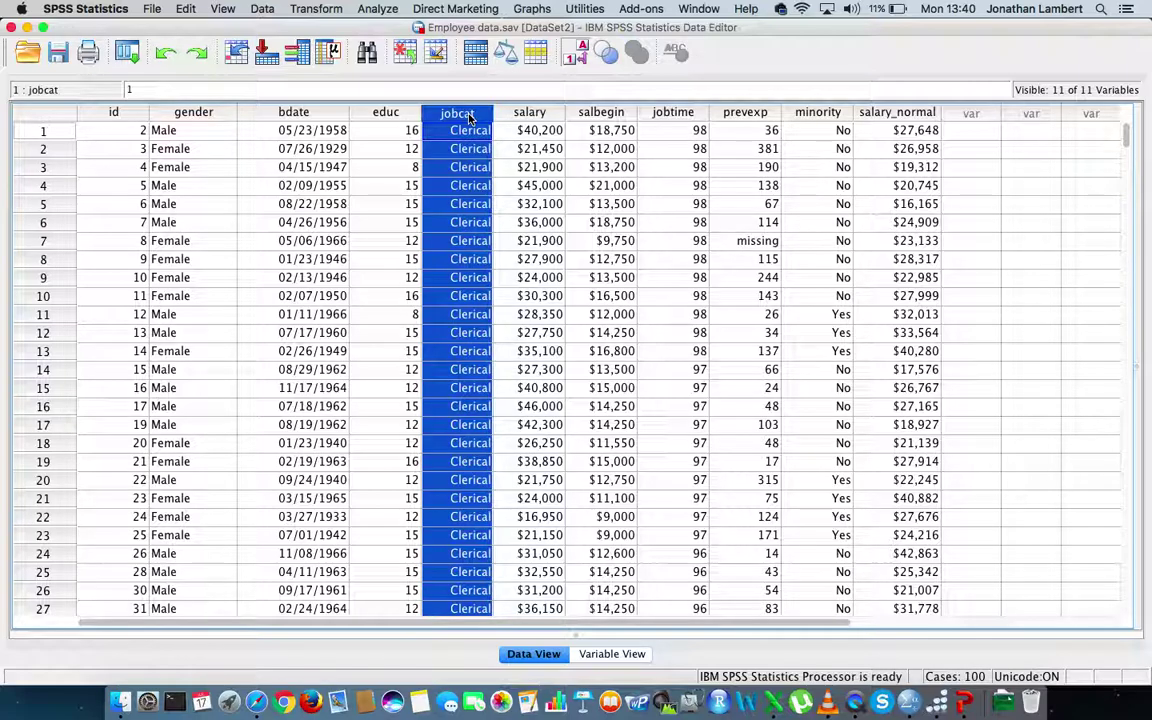
{"action": "left_click", "coordinate": [543, 117]}
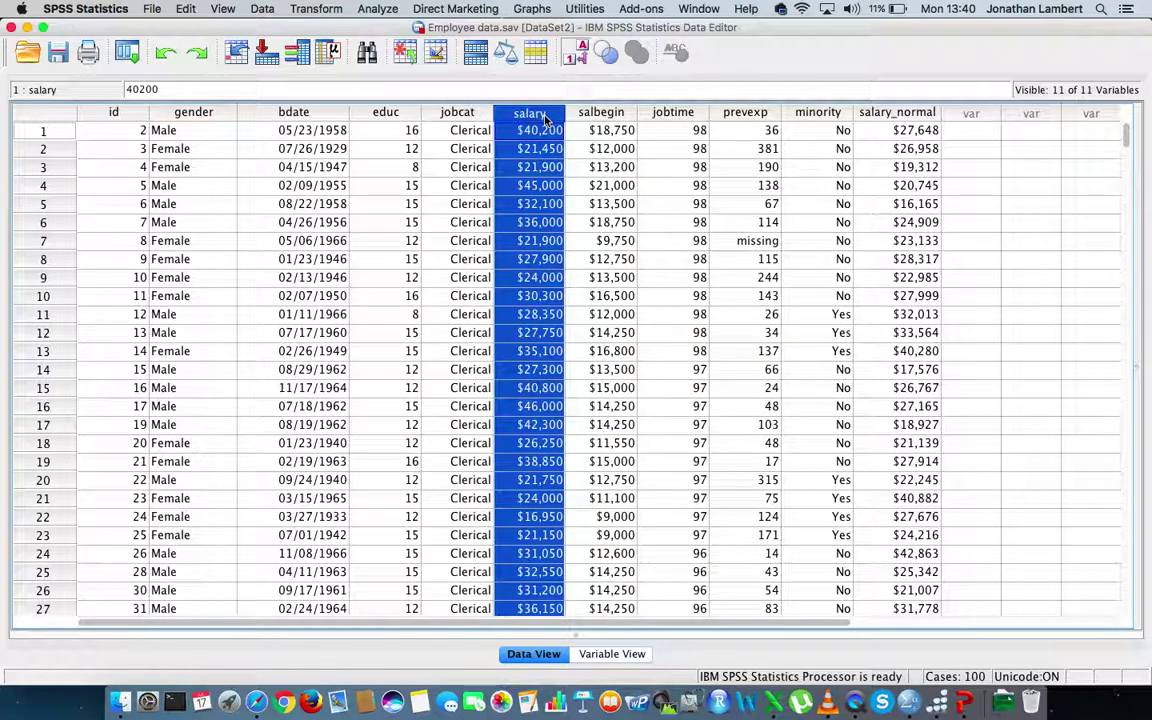
{"action": "left_click", "coordinate": [619, 118]}
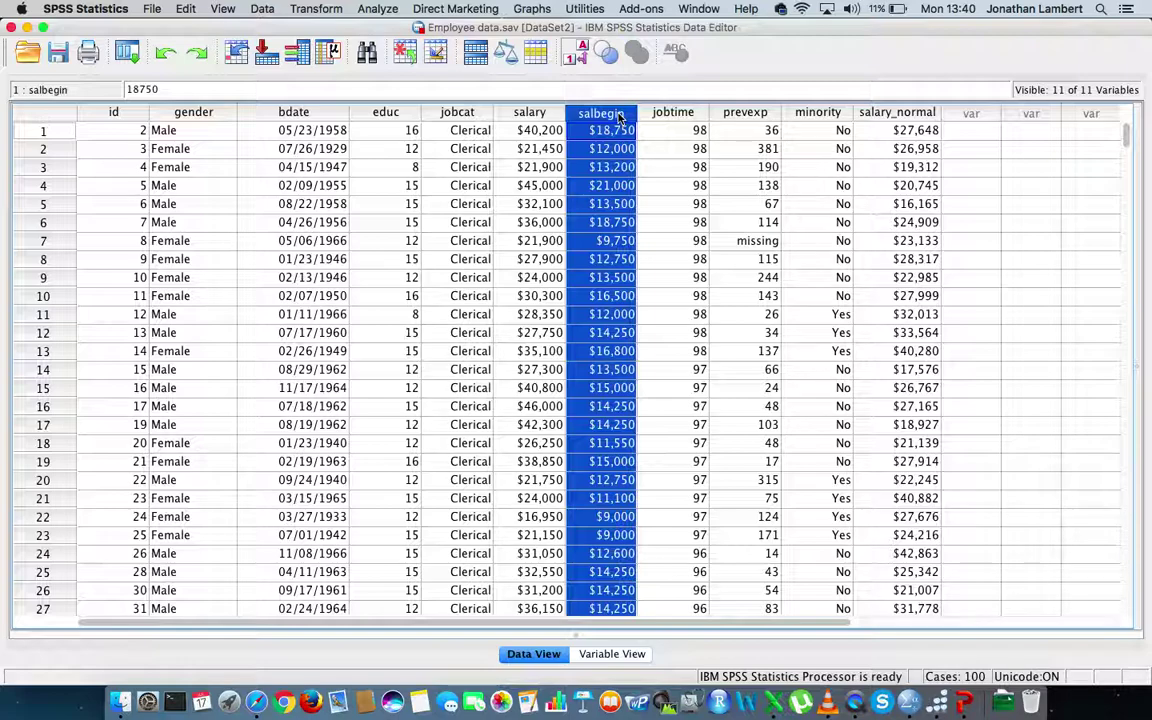
{"action": "left_click", "coordinate": [678, 116]}
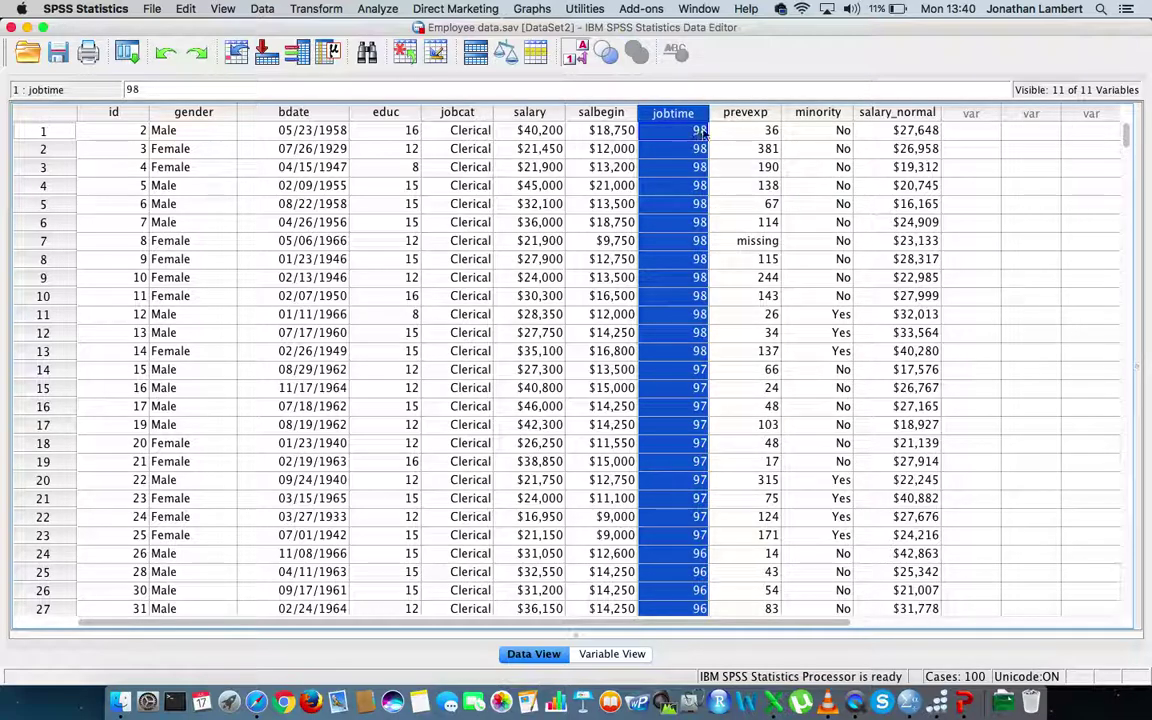
{"action": "left_click", "coordinate": [759, 116]}
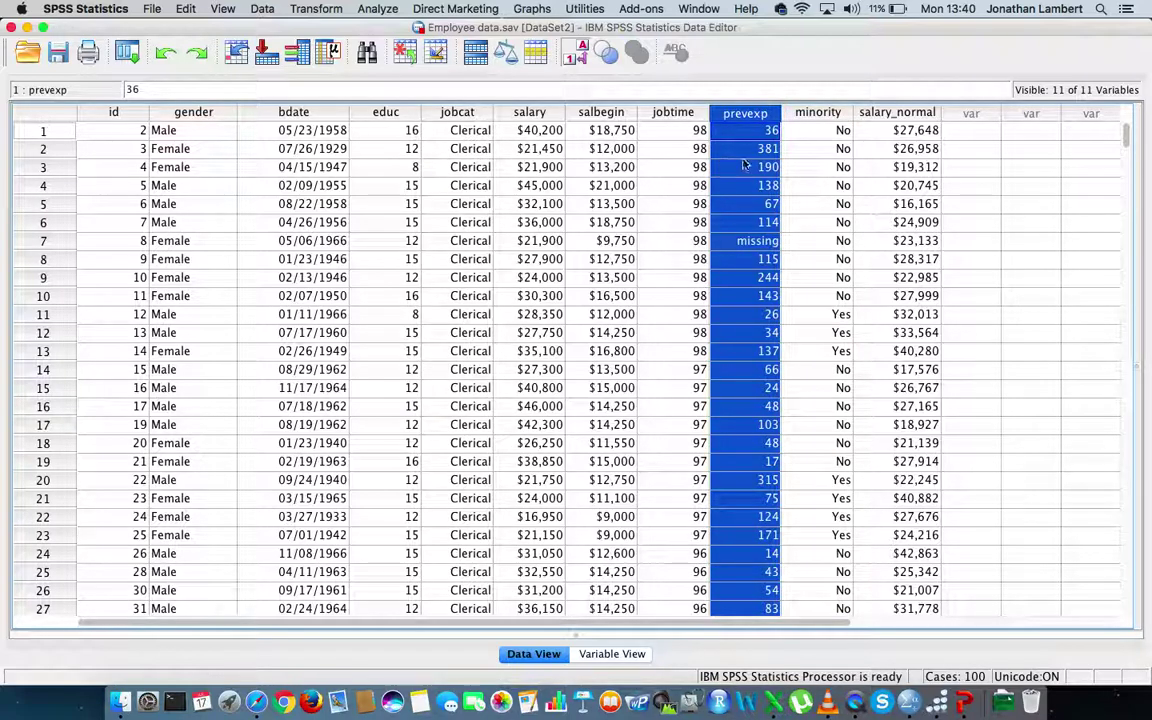
{"action": "left_click", "coordinate": [819, 114]}
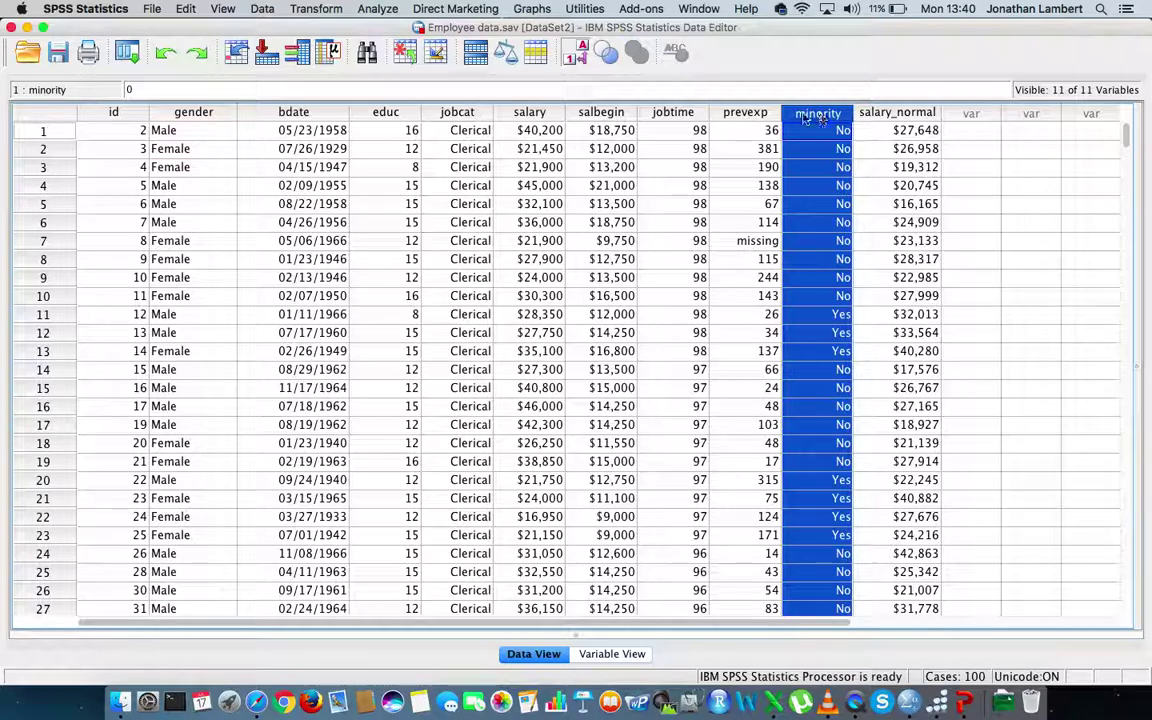
{"action": "left_click", "coordinate": [473, 118]}
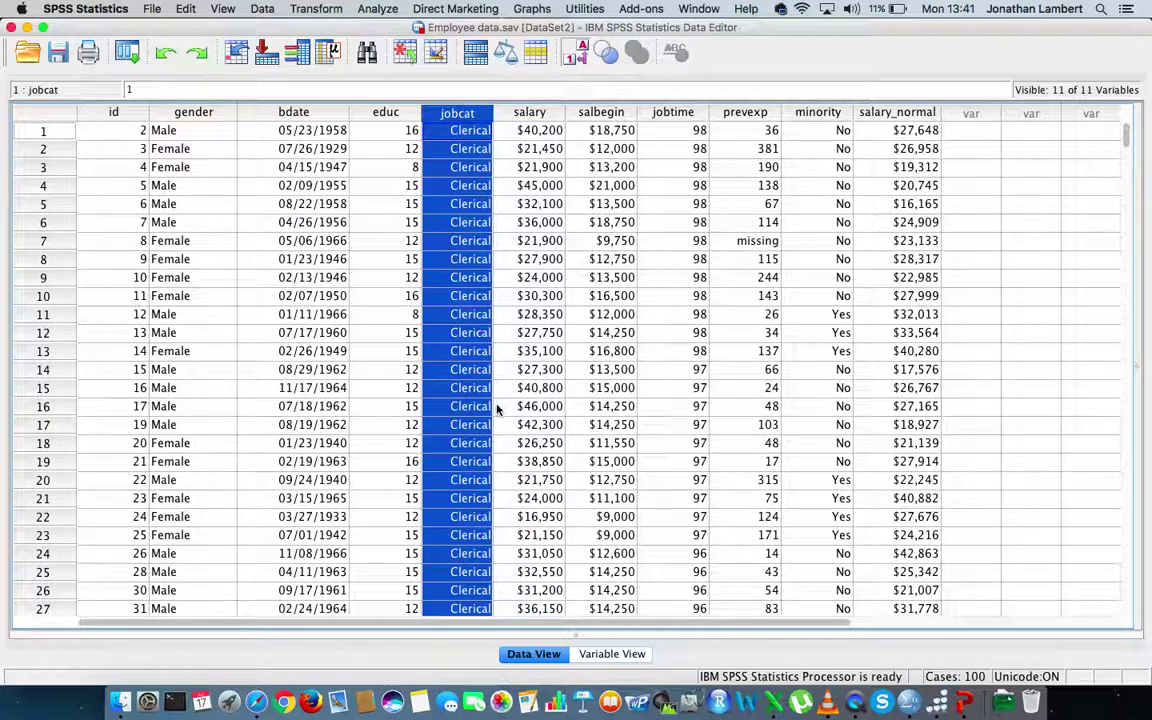
Review the value labels defined for the jobcat variable in its variable definition, and close them
{"action": "left_click", "coordinate": [612, 655]}
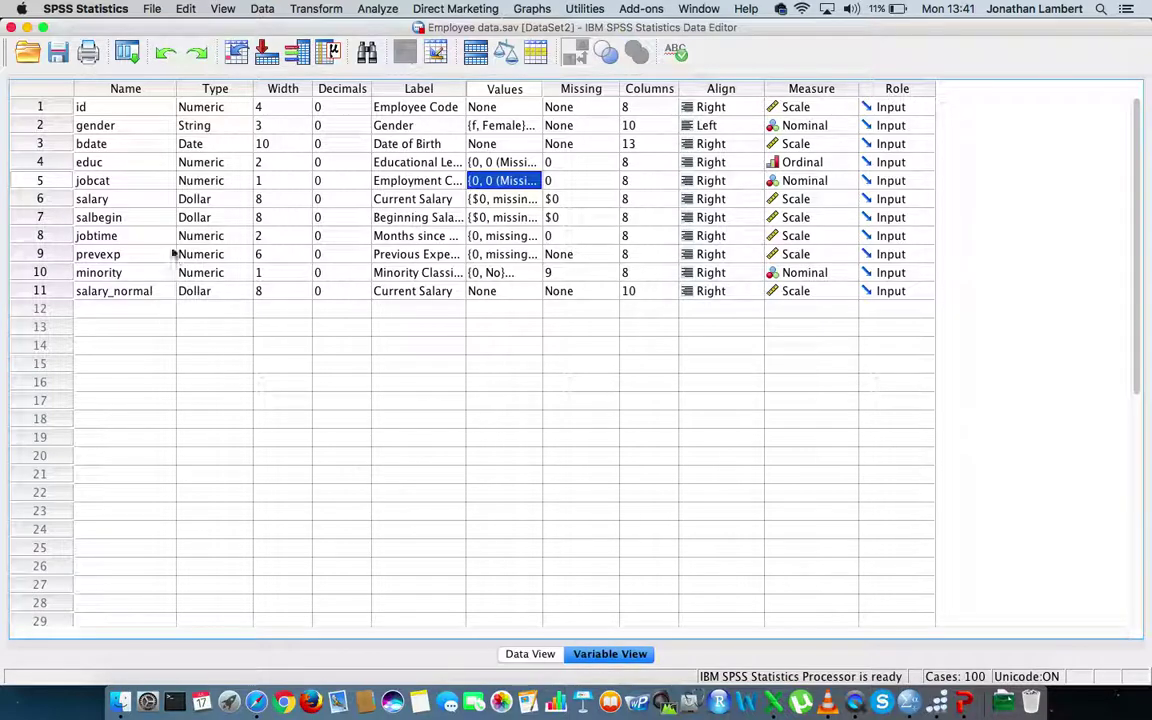
{"action": "left_click", "coordinate": [57, 183]}
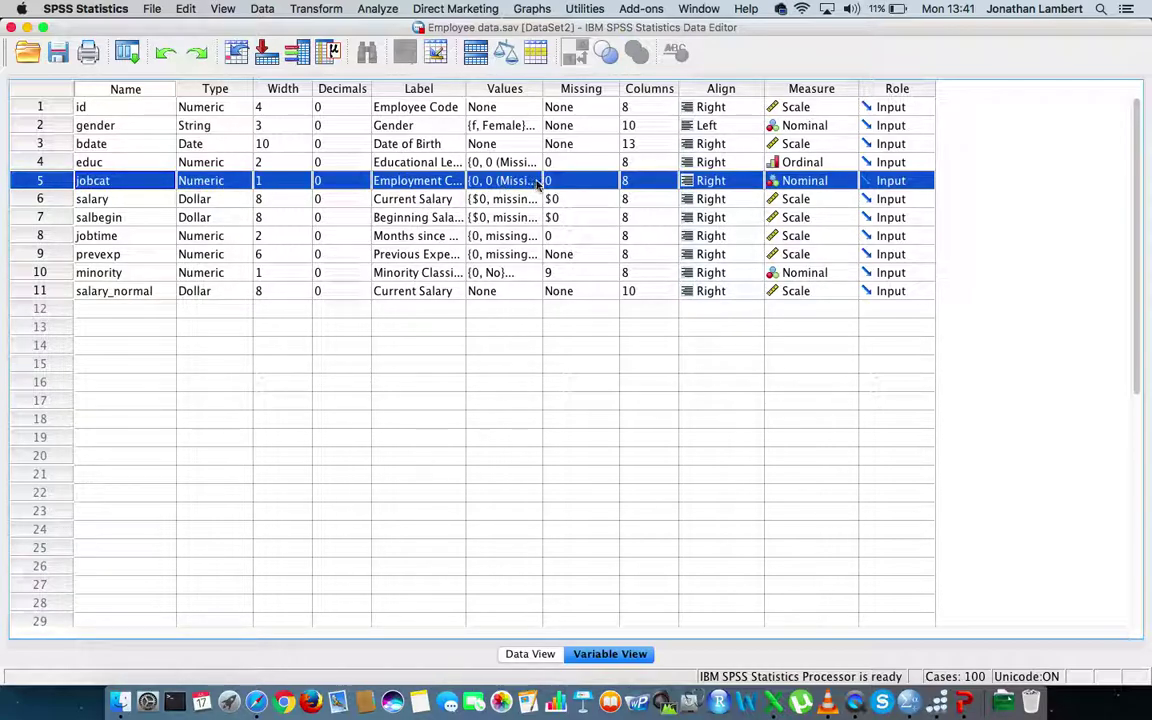
{"action": "left_click", "coordinate": [537, 181]}
{"action": "left_click", "coordinate": [537, 181]}
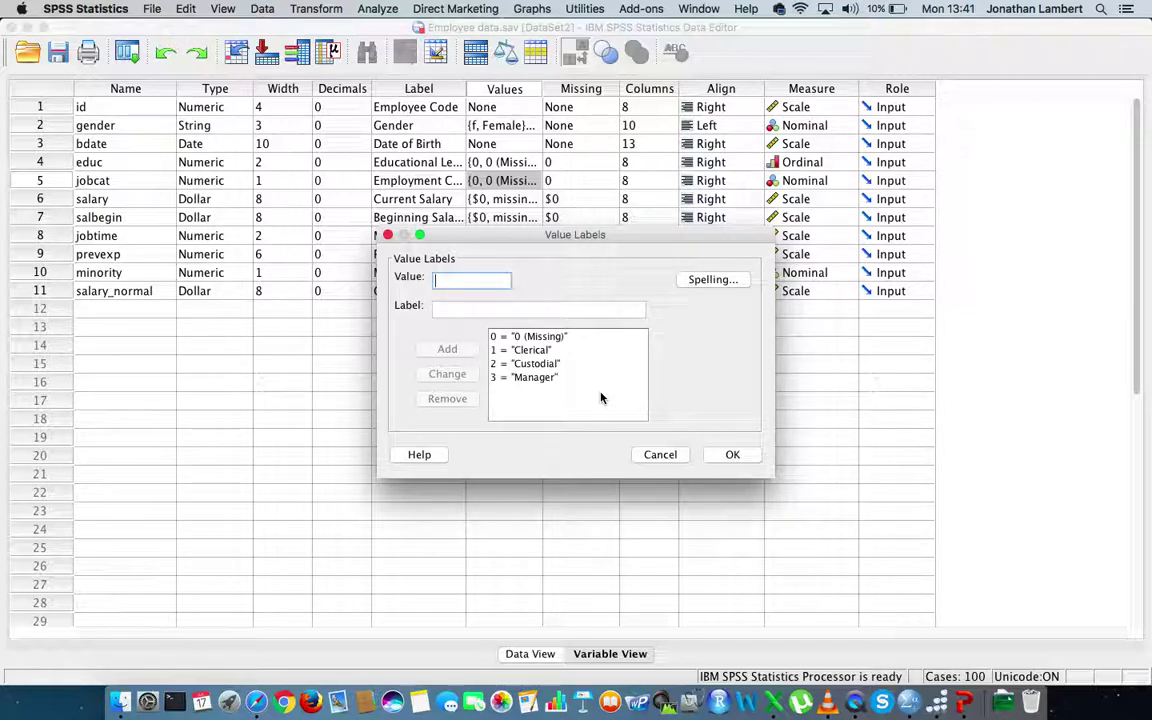
{"action": "left_click", "coordinate": [546, 380]}
{"action": "left_click", "coordinate": [578, 364]}
{"action": "left_click", "coordinate": [573, 352]}
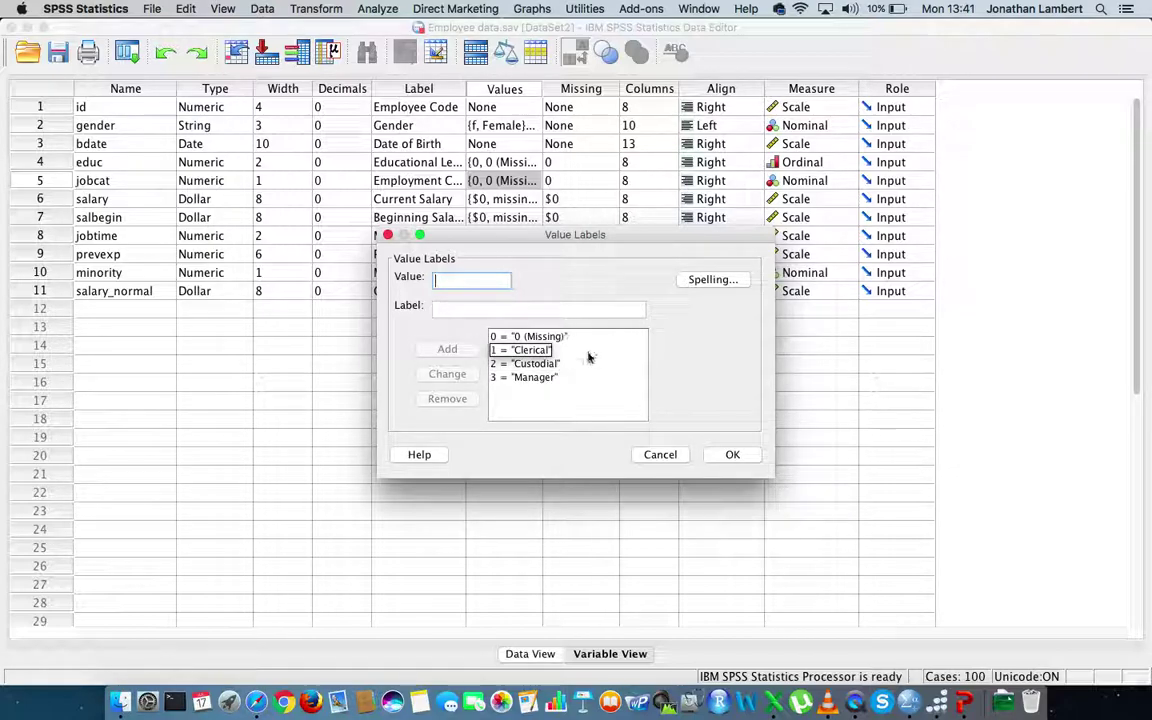
{"action": "left_click", "coordinate": [542, 364]}
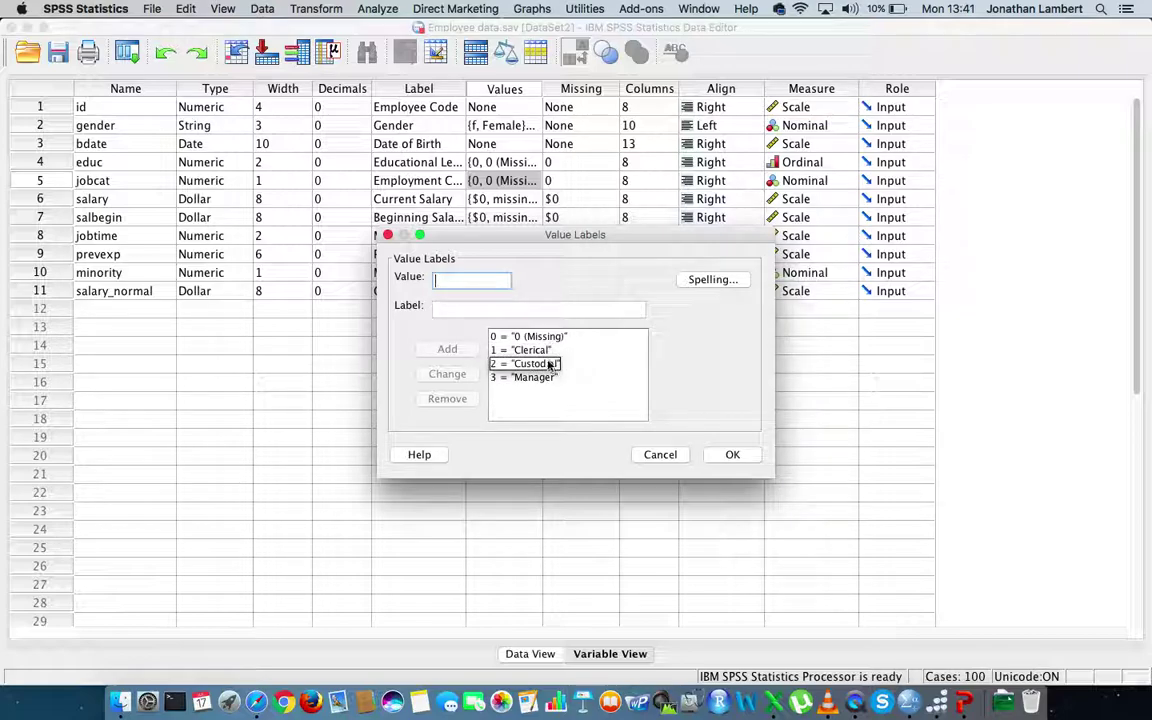
{"action": "left_click", "coordinate": [540, 351]}
{"action": "left_click", "coordinate": [538, 364]}
{"action": "left_click", "coordinate": [585, 379]}
{"action": "left_click", "coordinate": [688, 427]}
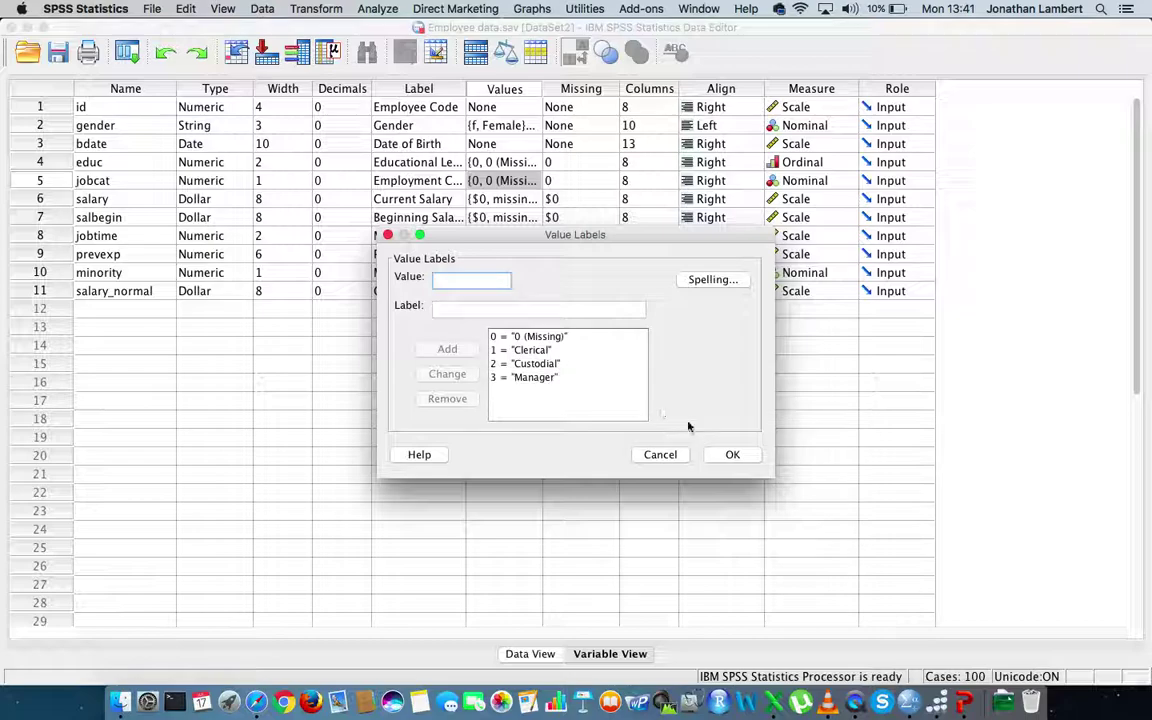
{"action": "left_click", "coordinate": [728, 456]}
Create a legacy histogram of Current Salary [salary] from reset settings, with row panels by Employment Category [jobcat]
{"action": "left_click", "coordinate": [532, 9]}
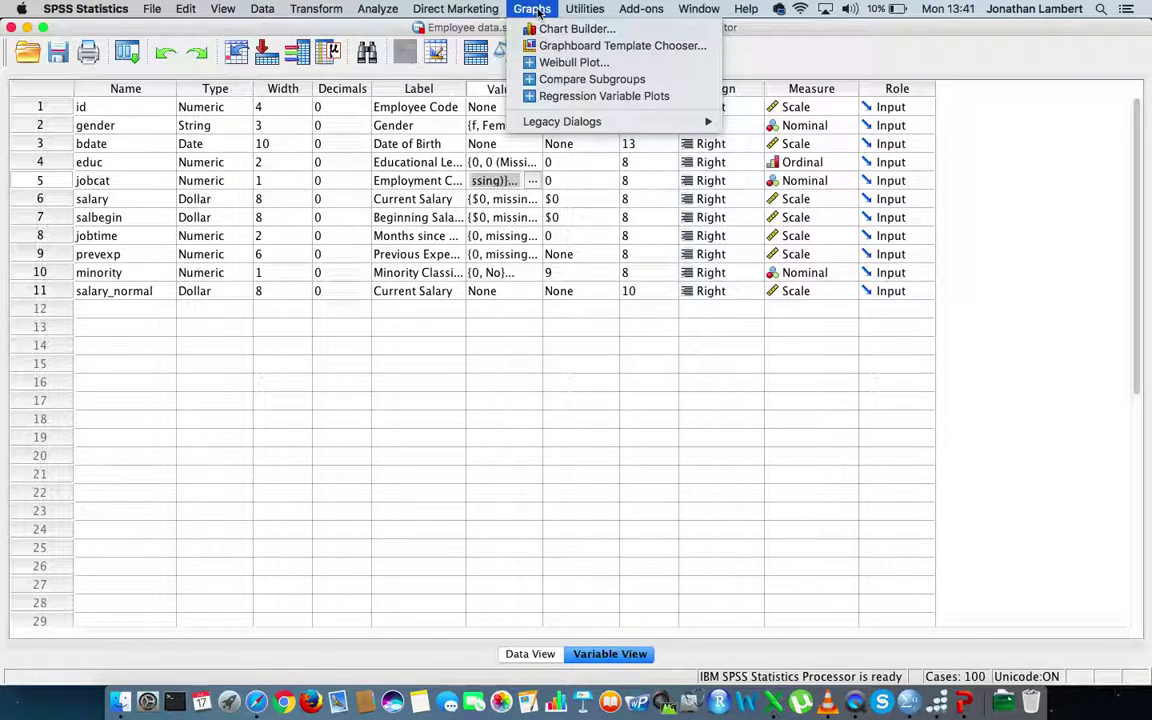
{"action": "mouse_move", "coordinate": [600, 121]}
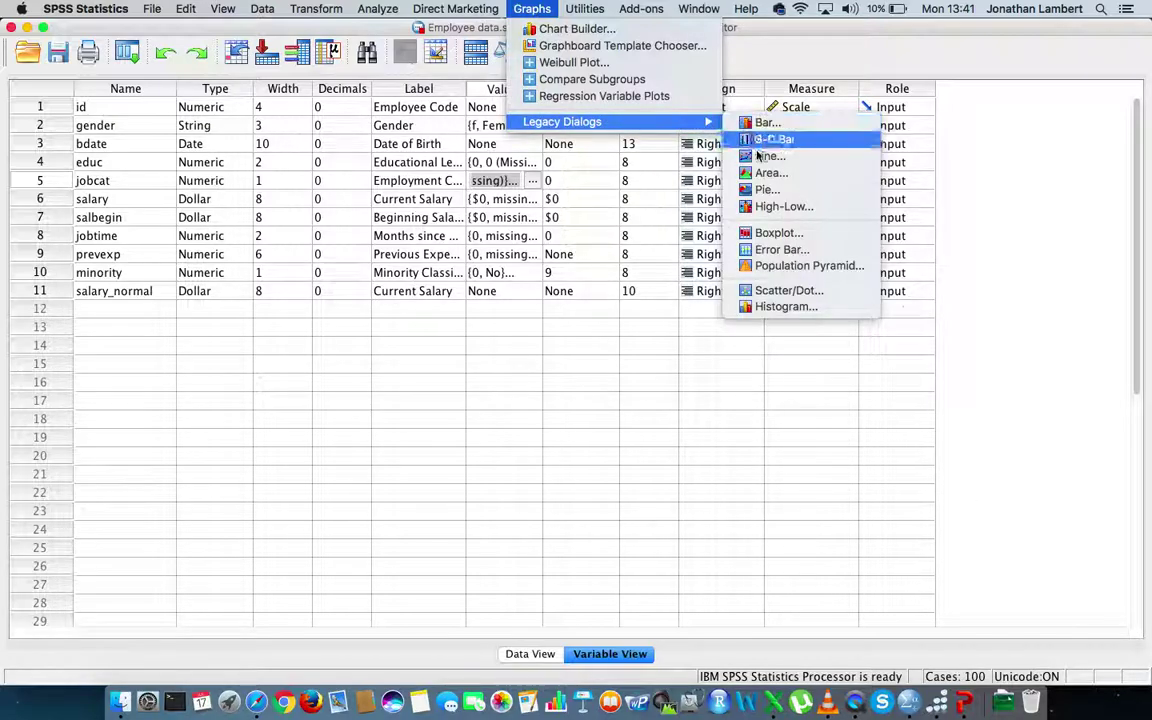
{"action": "left_click", "coordinate": [792, 307]}
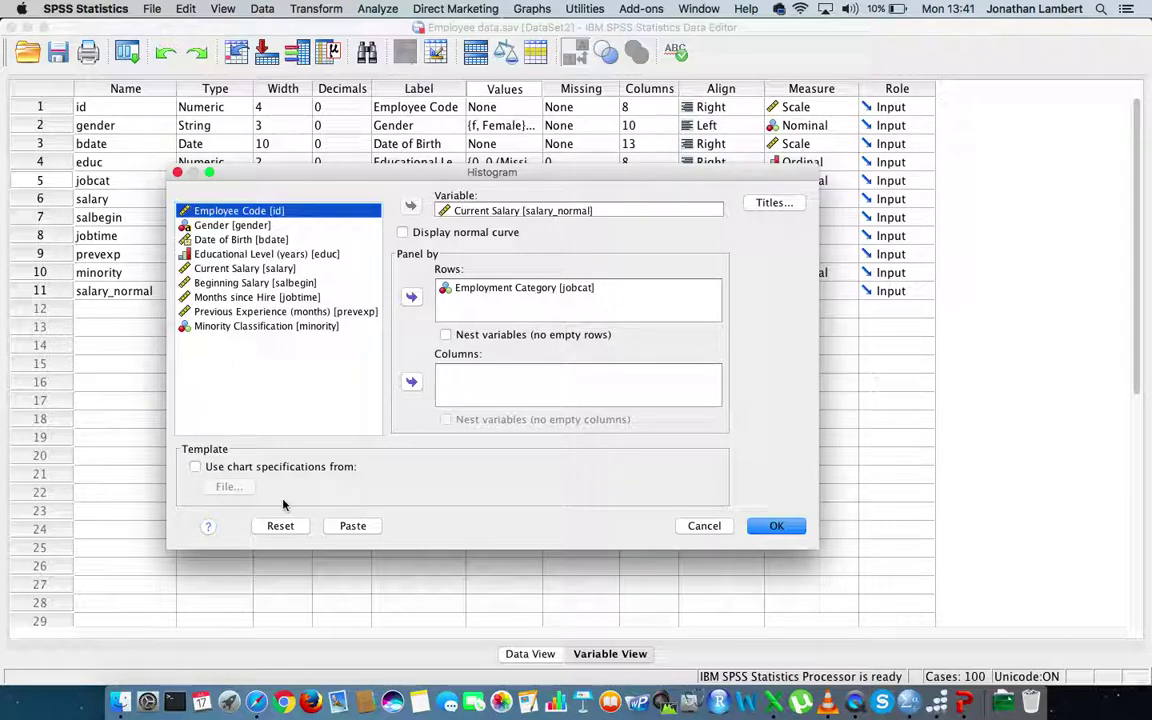
{"action": "left_click", "coordinate": [280, 526]}
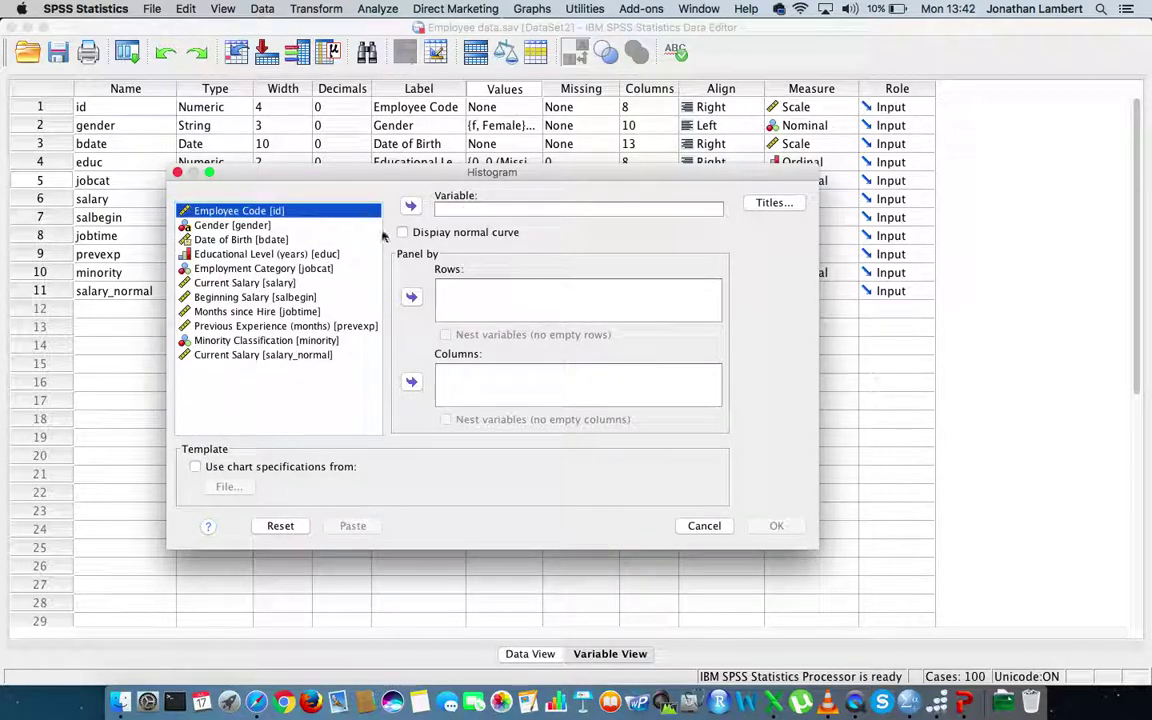
{"action": "left_click", "coordinate": [228, 282]}
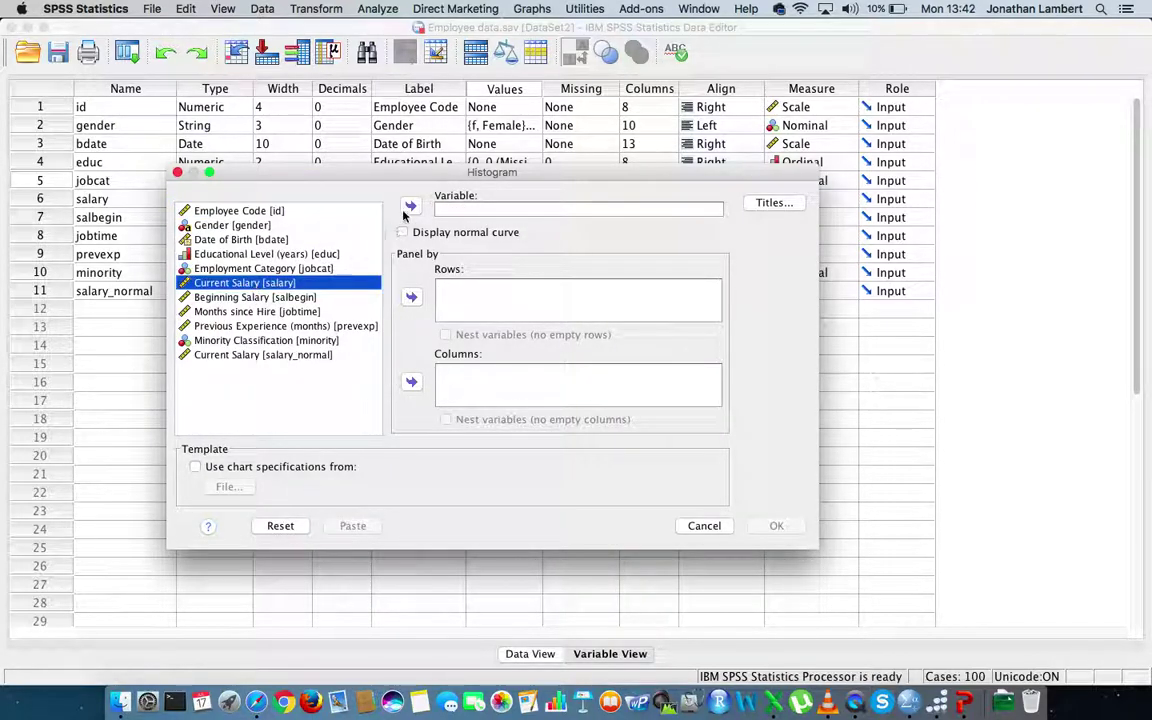
{"action": "left_click", "coordinate": [411, 207]}
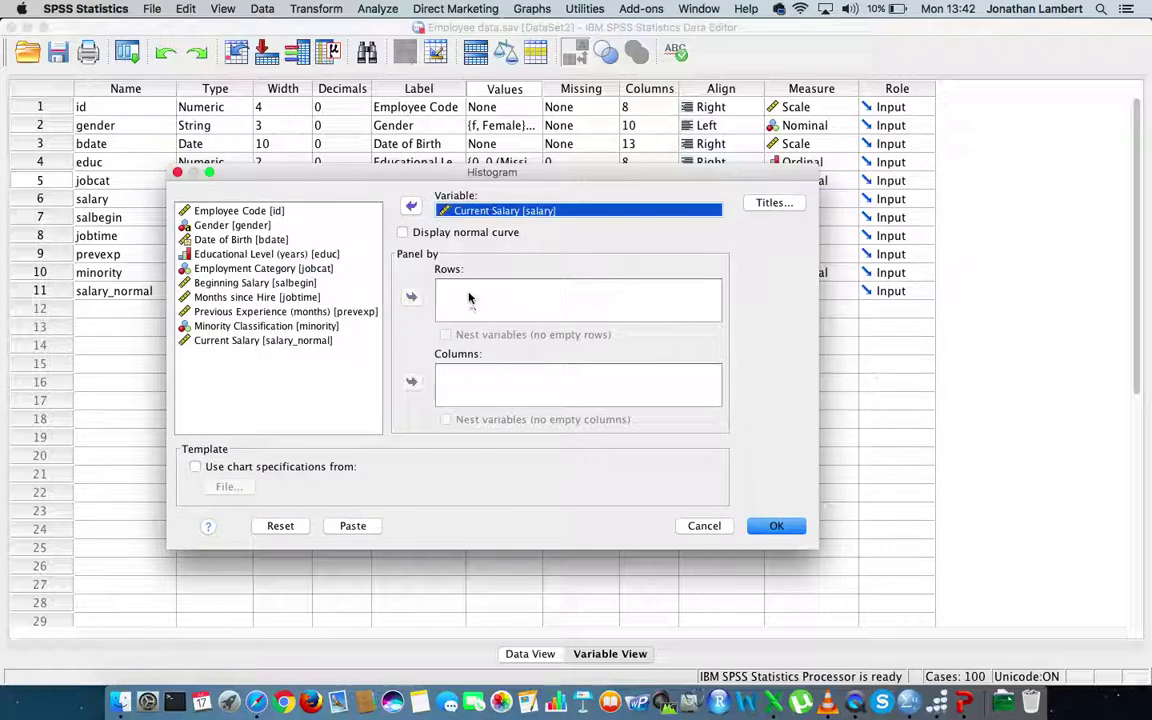
{"action": "left_click", "coordinate": [309, 270]}
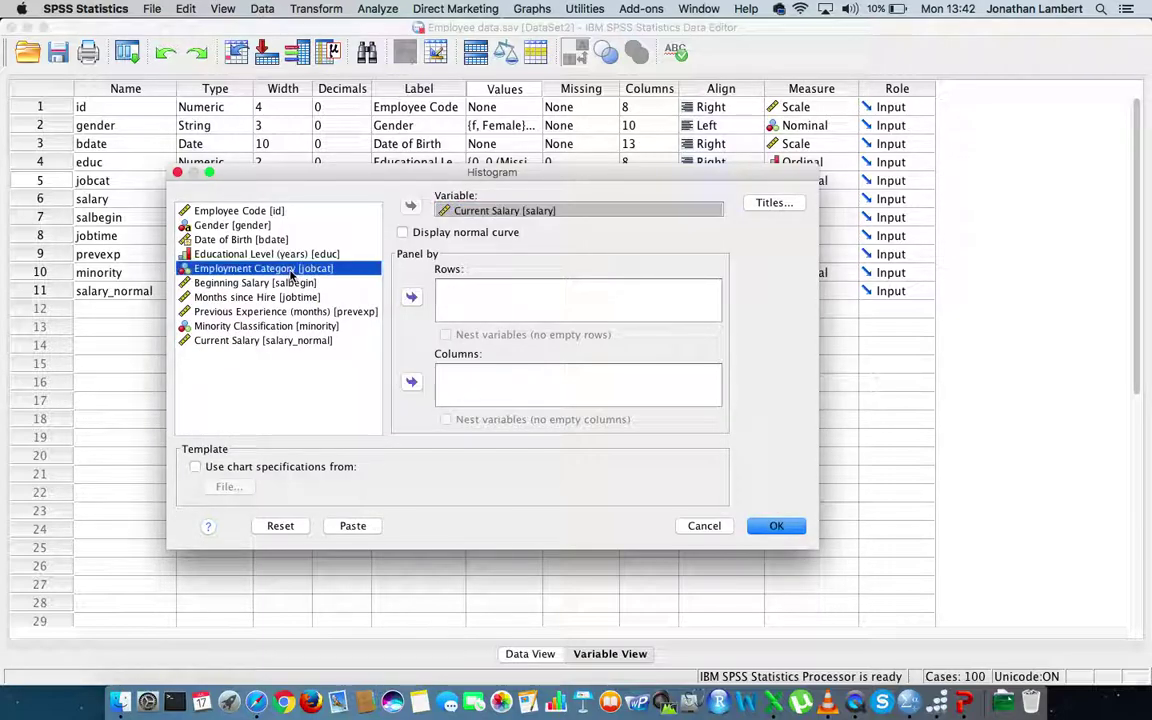
{"action": "left_click", "coordinate": [410, 298]}
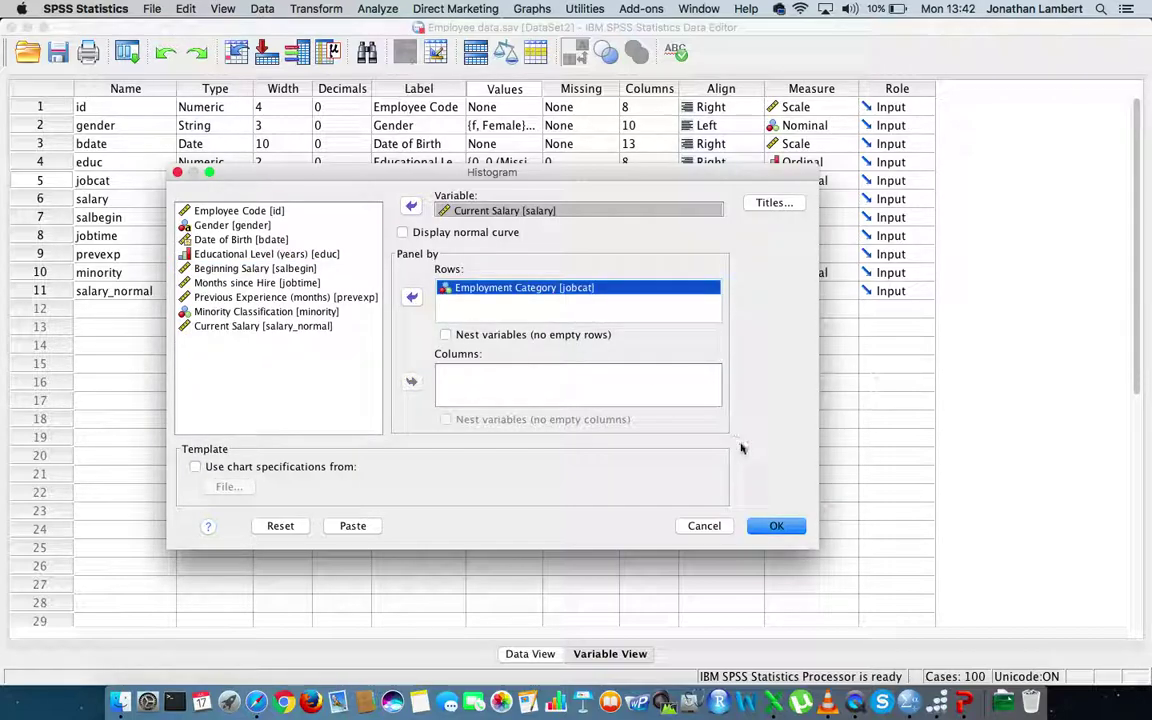
{"action": "left_click", "coordinate": [777, 527]}
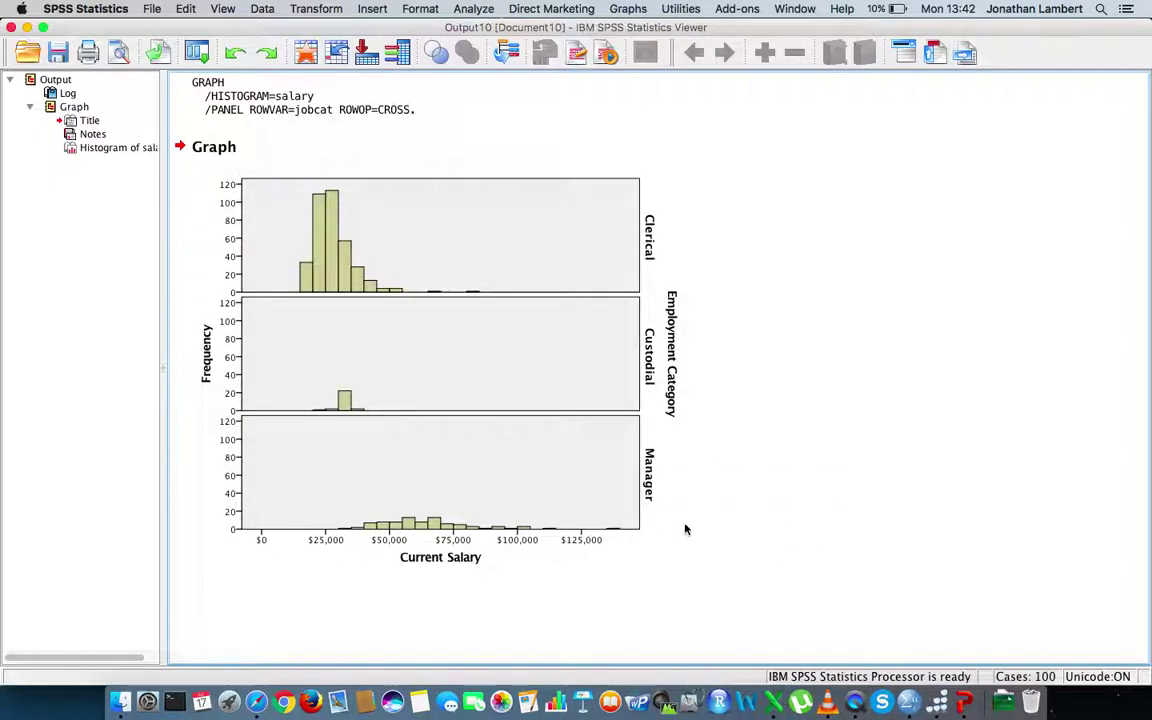
{"action": "left_click", "coordinate": [680, 520]}
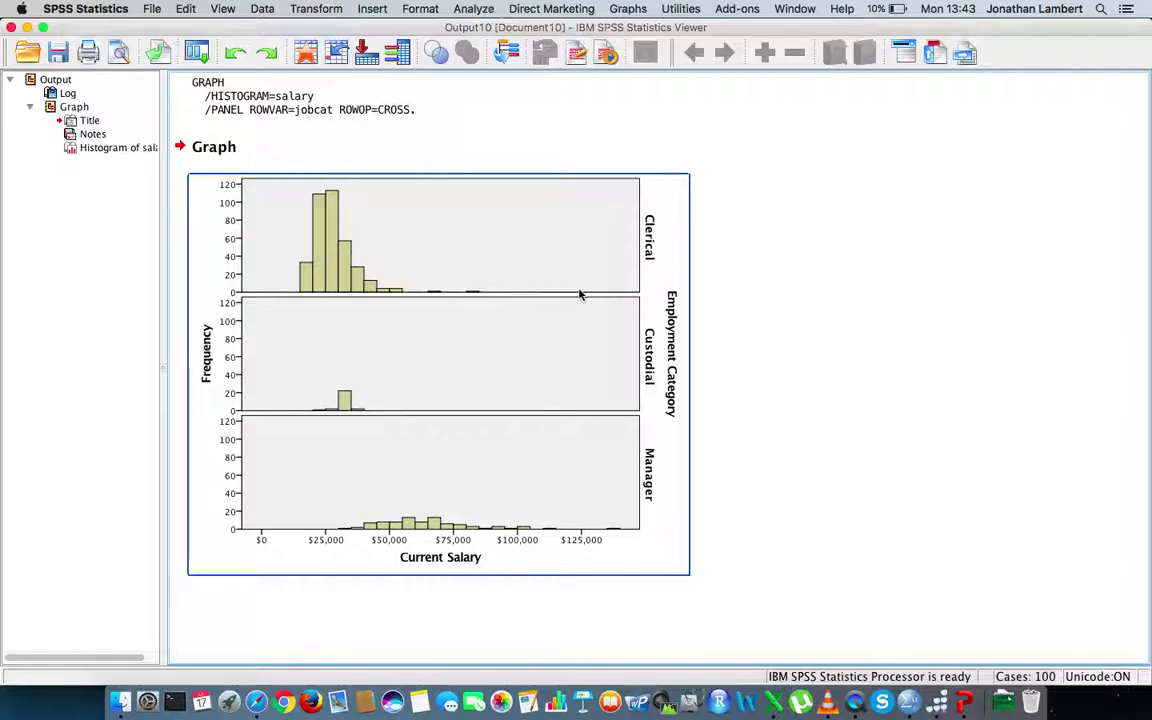
{"action": "left_click", "coordinate": [366, 92]}
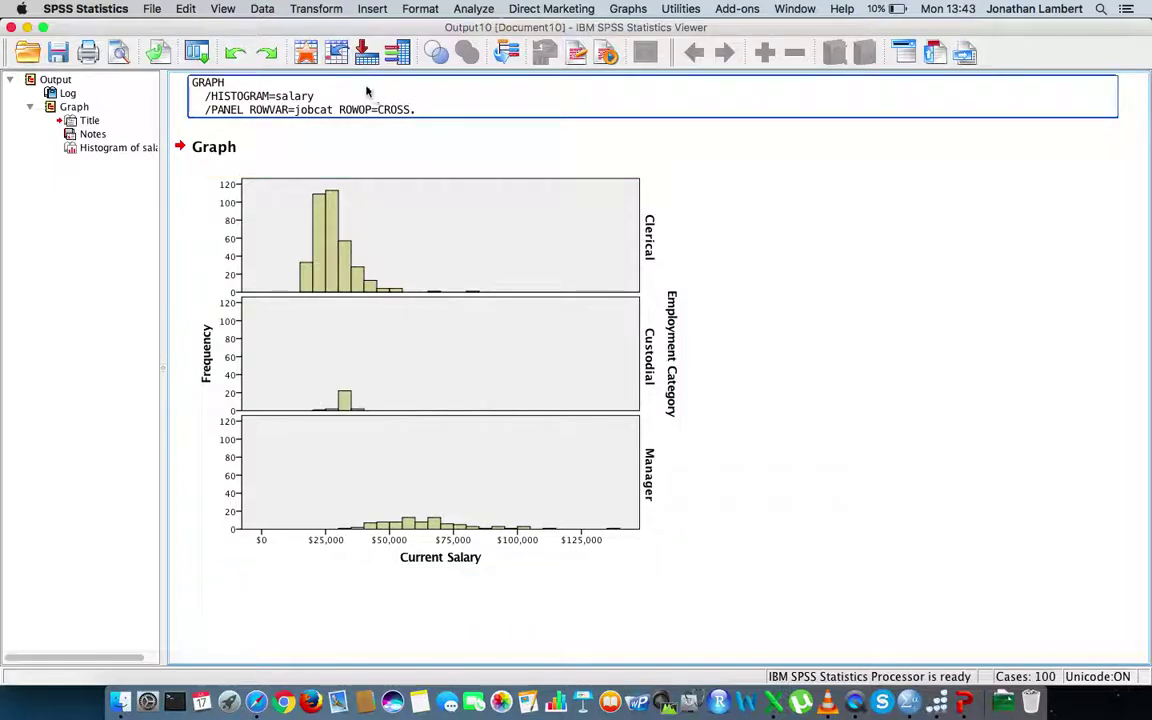
Set up a recode of Employment Category [jobcat] into a different variable named NewJobCategory
{"action": "left_click", "coordinate": [330, 10]}
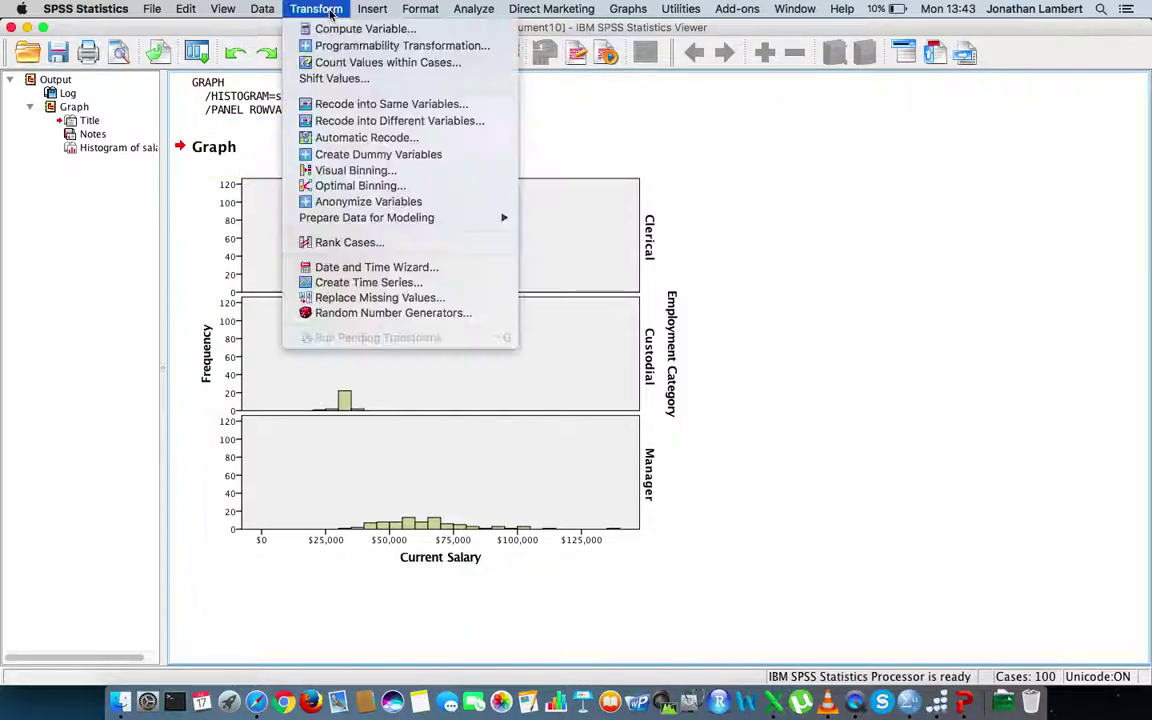
{"action": "left_click", "coordinate": [411, 122]}
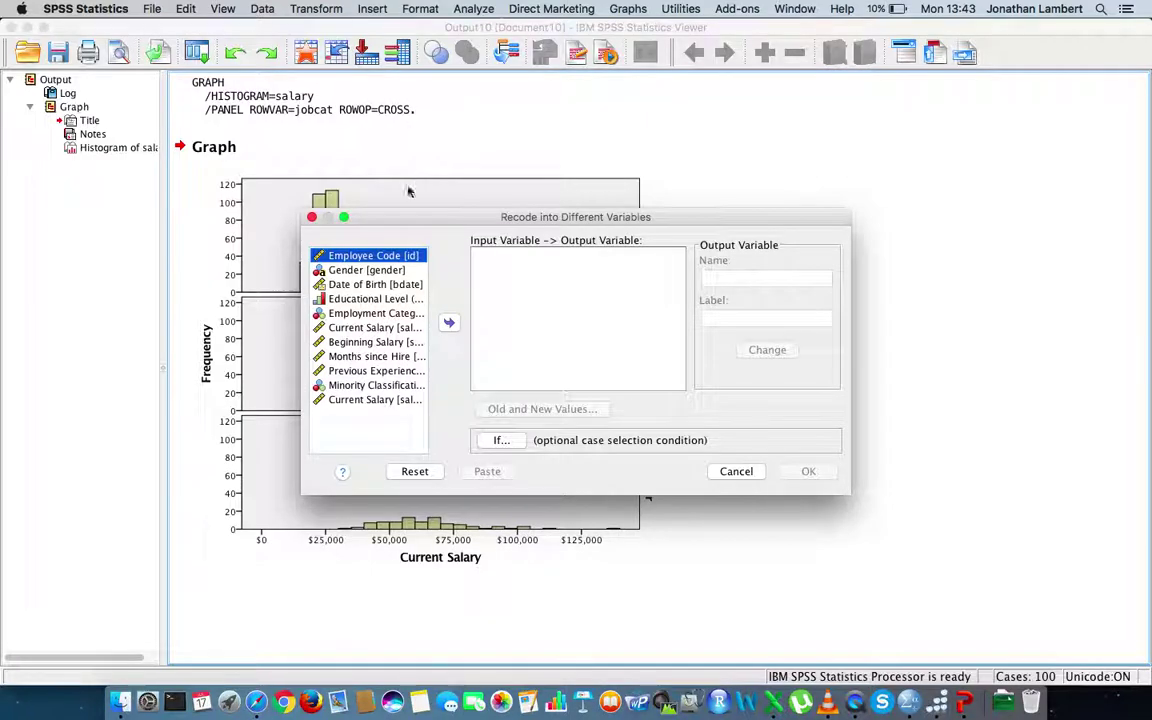
{"action": "left_click", "coordinate": [386, 316]}
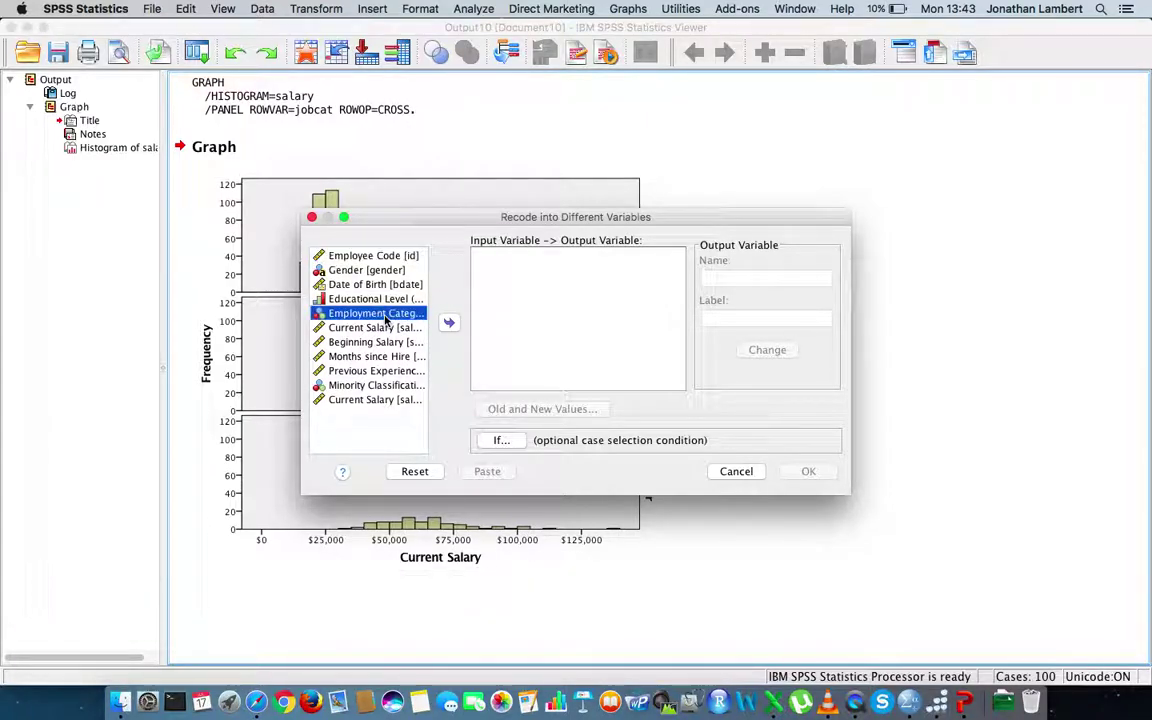
{"action": "left_click", "coordinate": [449, 323]}
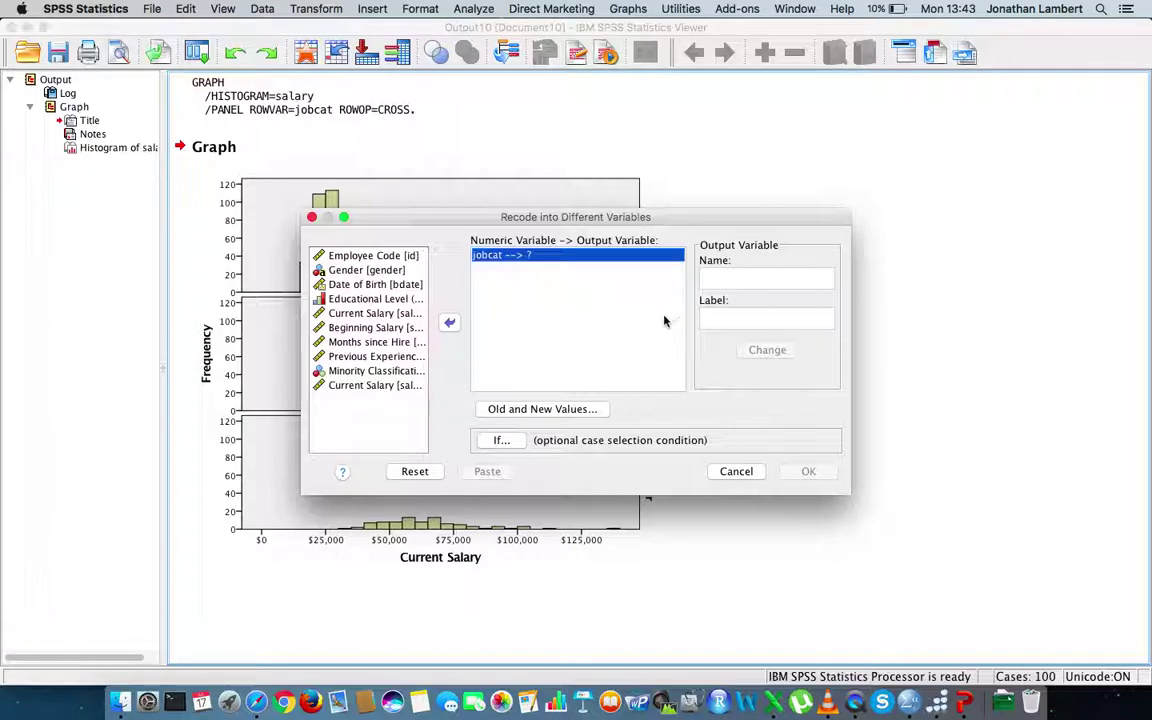
{"action": "left_click", "coordinate": [709, 275]}
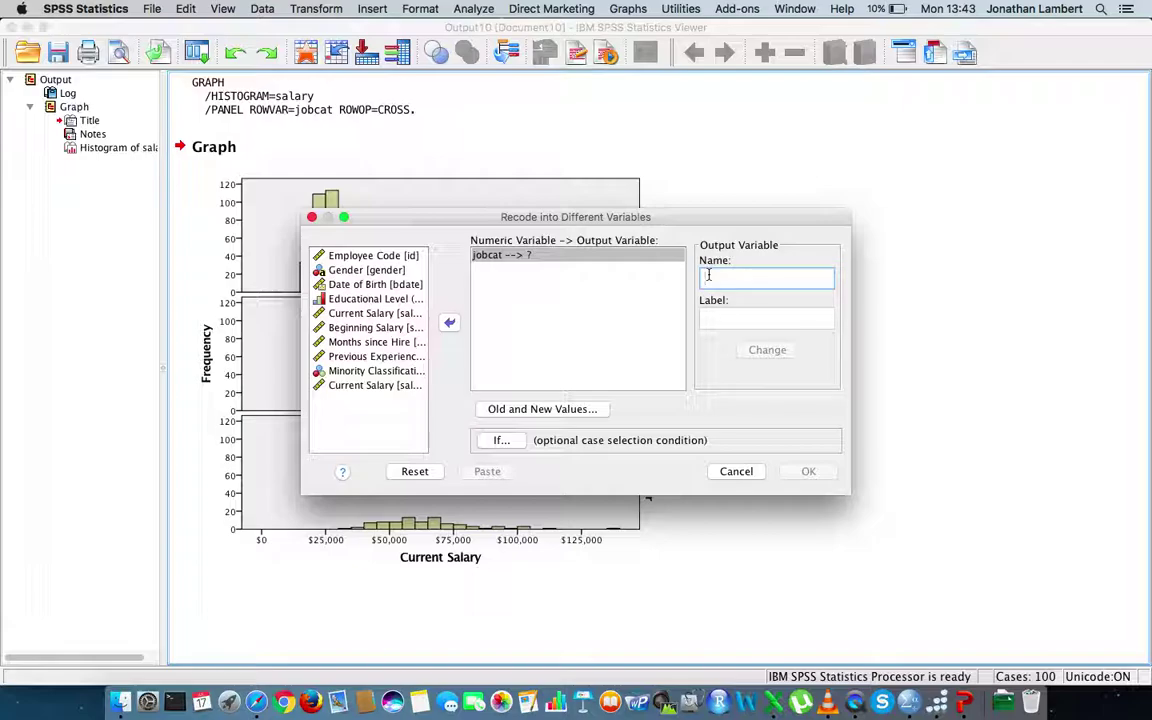
{"action": "type", "text": "NewJo"}
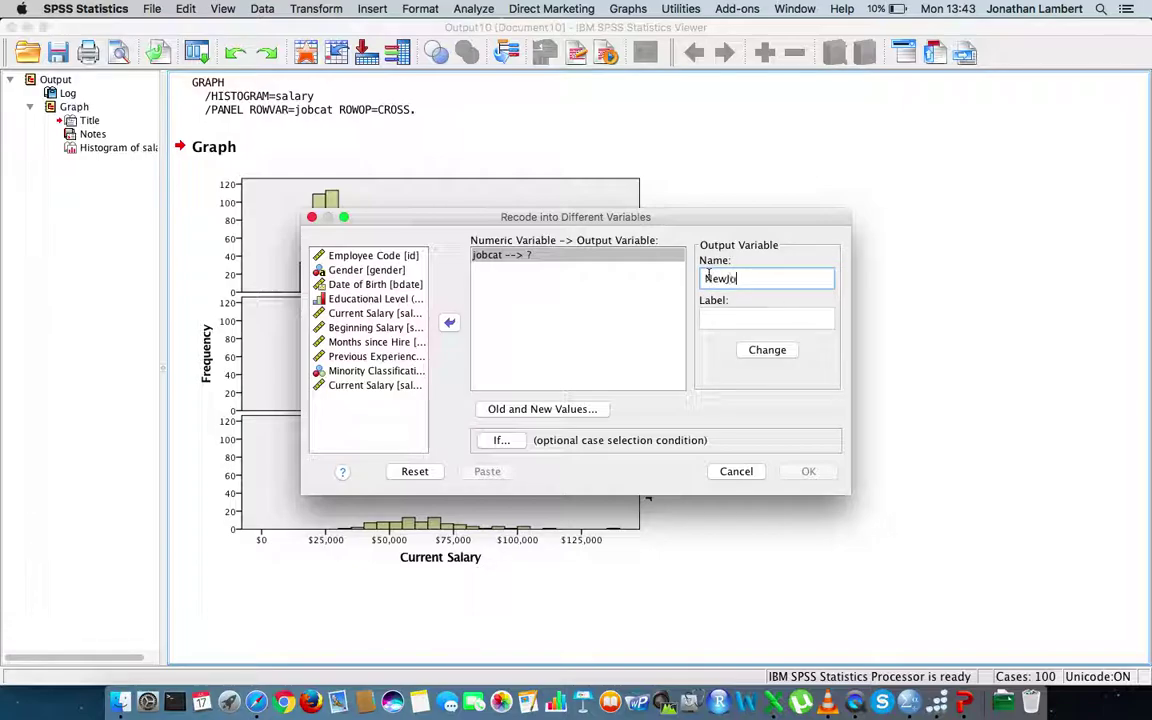
{"action": "type", "text": "bCategory"}
{"action": "left_click", "coordinate": [769, 352]}
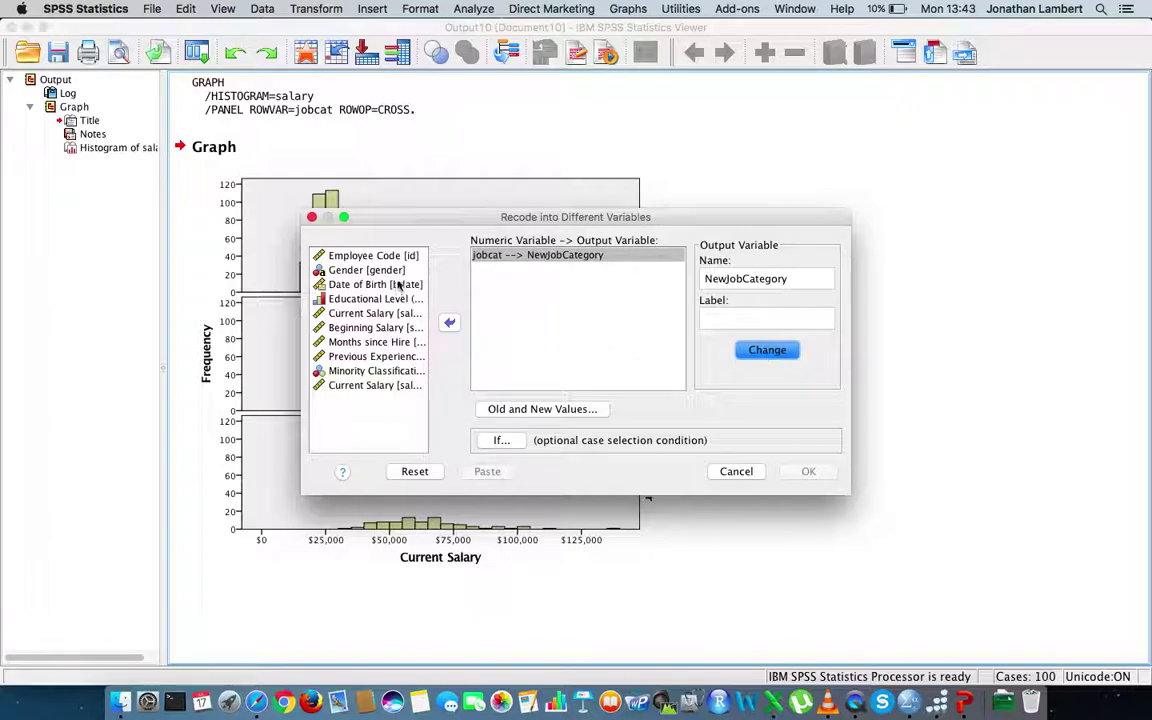
Cancel the pending jobcat recode and return to the variable definitions of the employee data
{"action": "left_click", "coordinate": [487, 257]}
{"action": "left_click", "coordinate": [737, 472]}
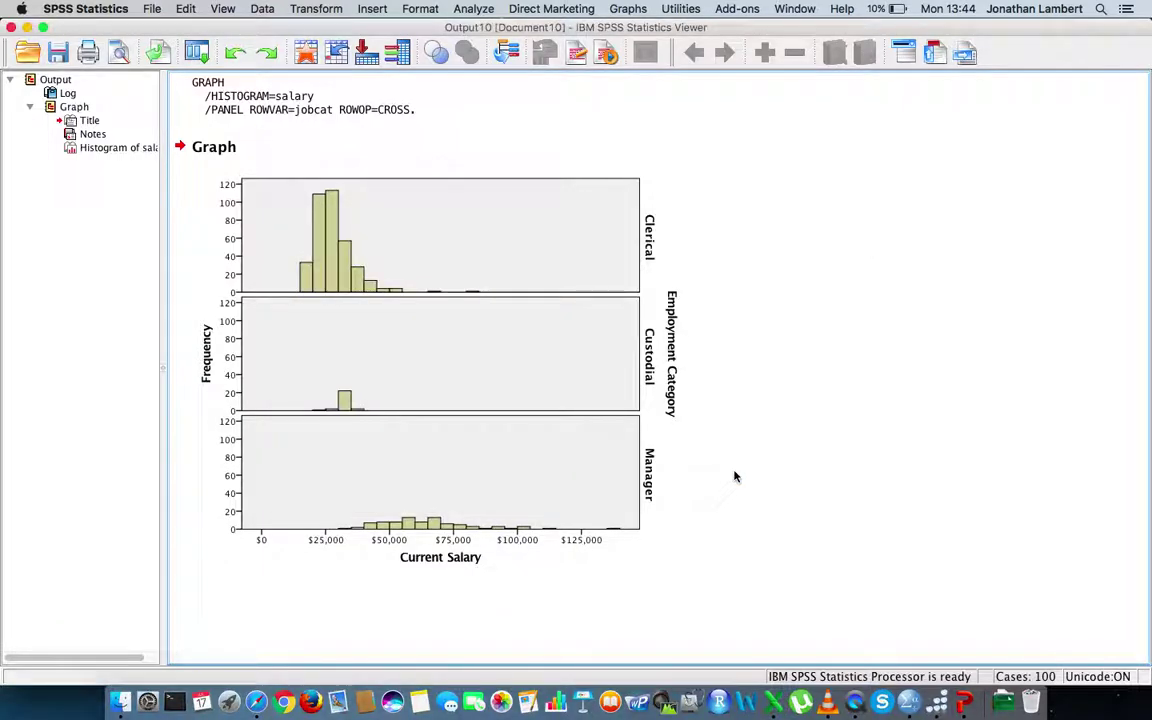
{"action": "left_click", "coordinate": [27, 27]}
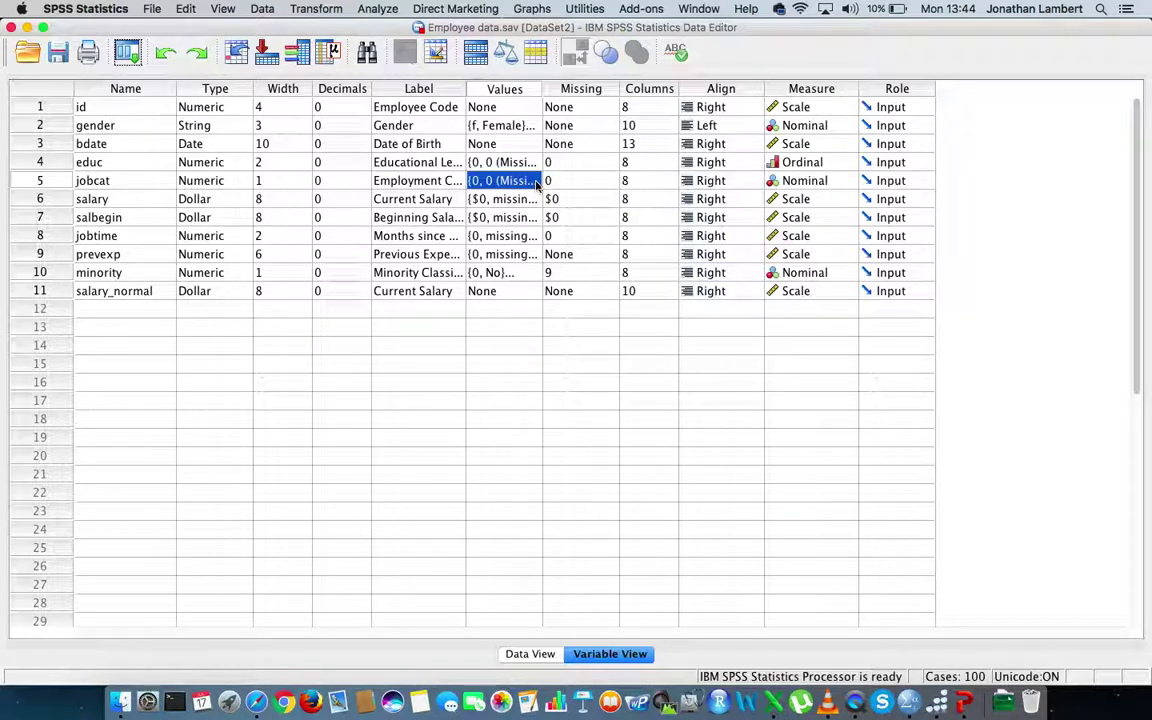
Examine each value label defined for the jobcat variable and close the label list
{"action": "left_click", "coordinate": [64, 181]}
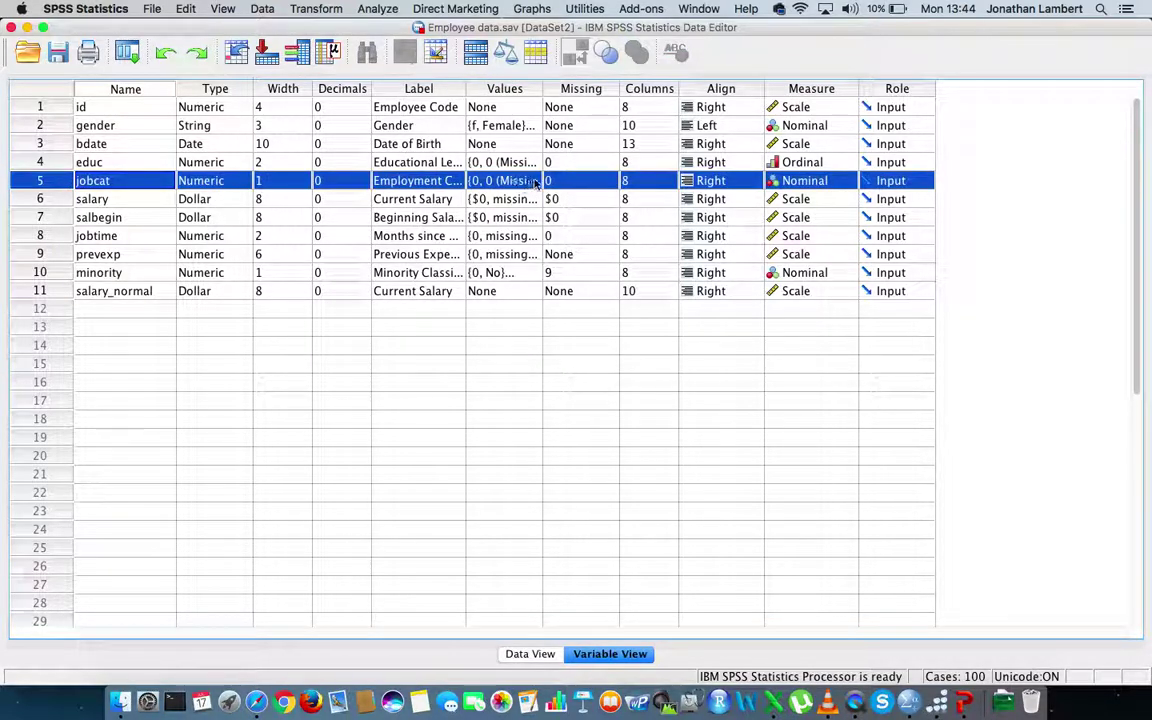
{"action": "double_click", "coordinate": [490, 180]}
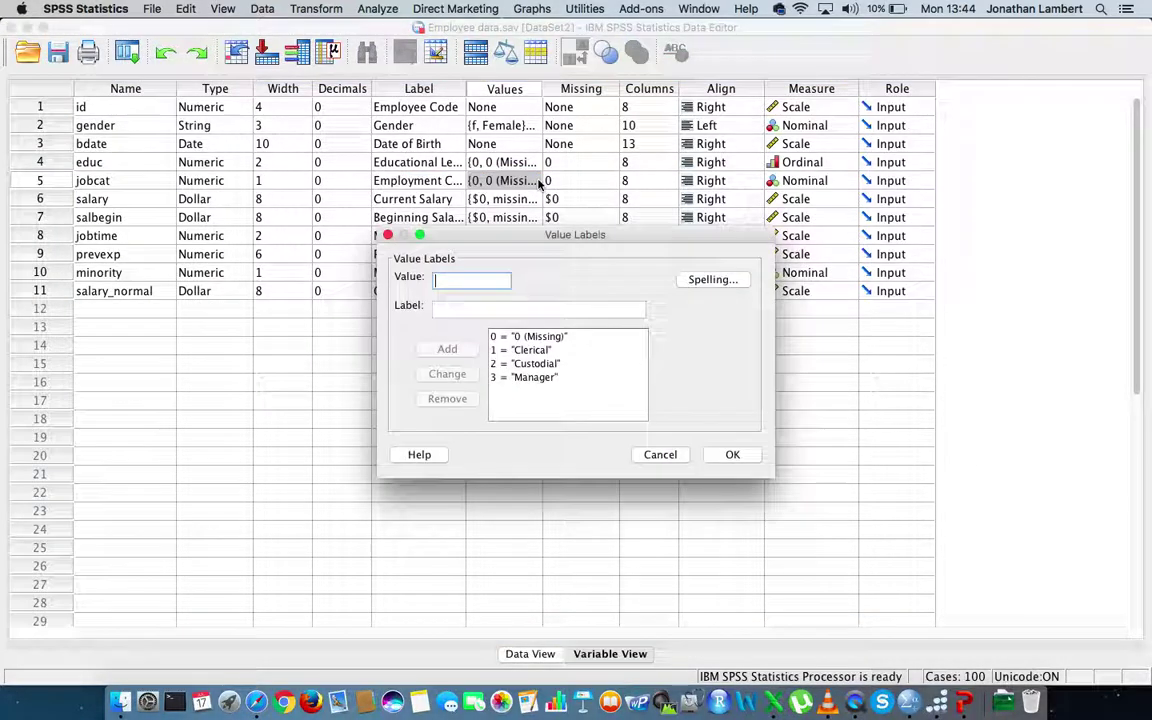
{"action": "left_click", "coordinate": [530, 351]}
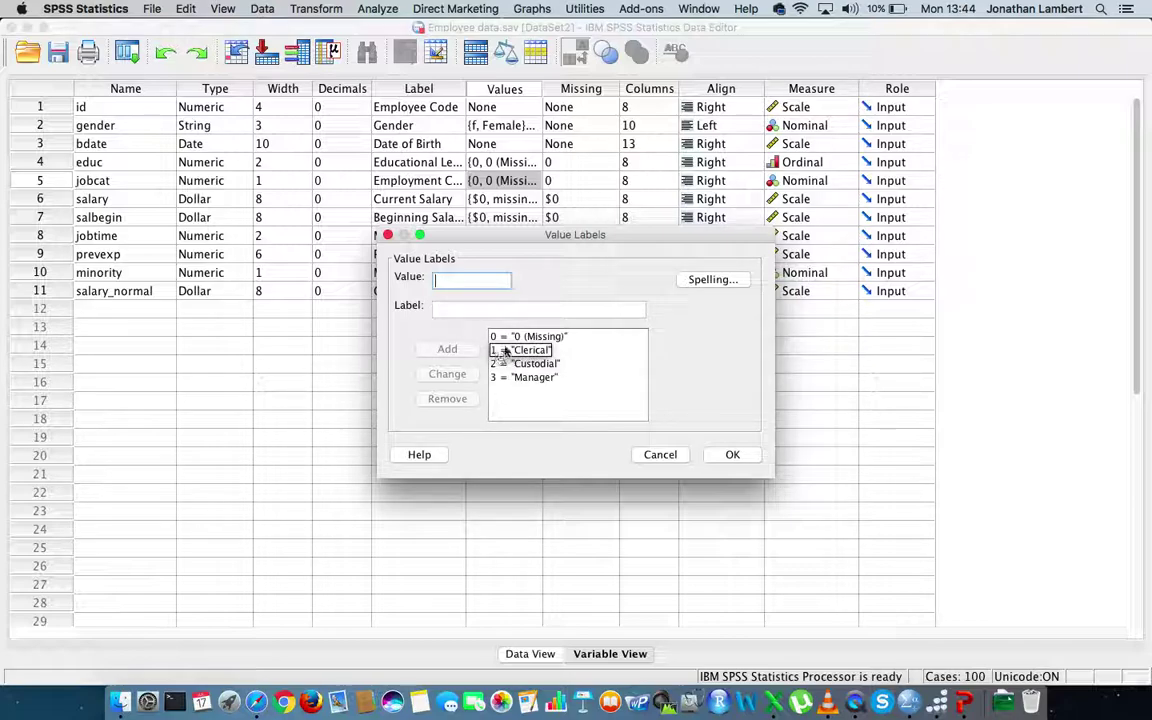
{"action": "mouse_move", "coordinate": [527, 337]}
{"action": "left_mouse_down"}
{"action": "mouse_move", "coordinate": [500, 341]}
{"action": "mouse_move", "coordinate": [508, 351]}
{"action": "left_mouse_up"}
{"action": "left_click", "coordinate": [530, 365]}
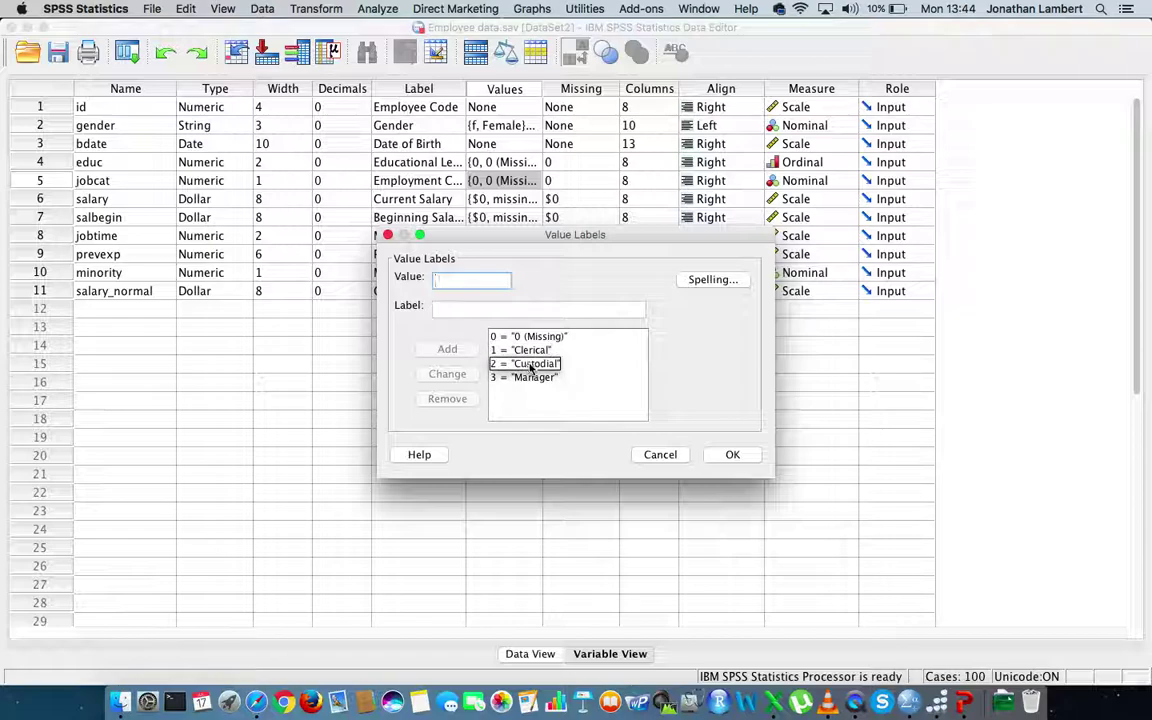
{"action": "left_click", "coordinate": [493, 380]}
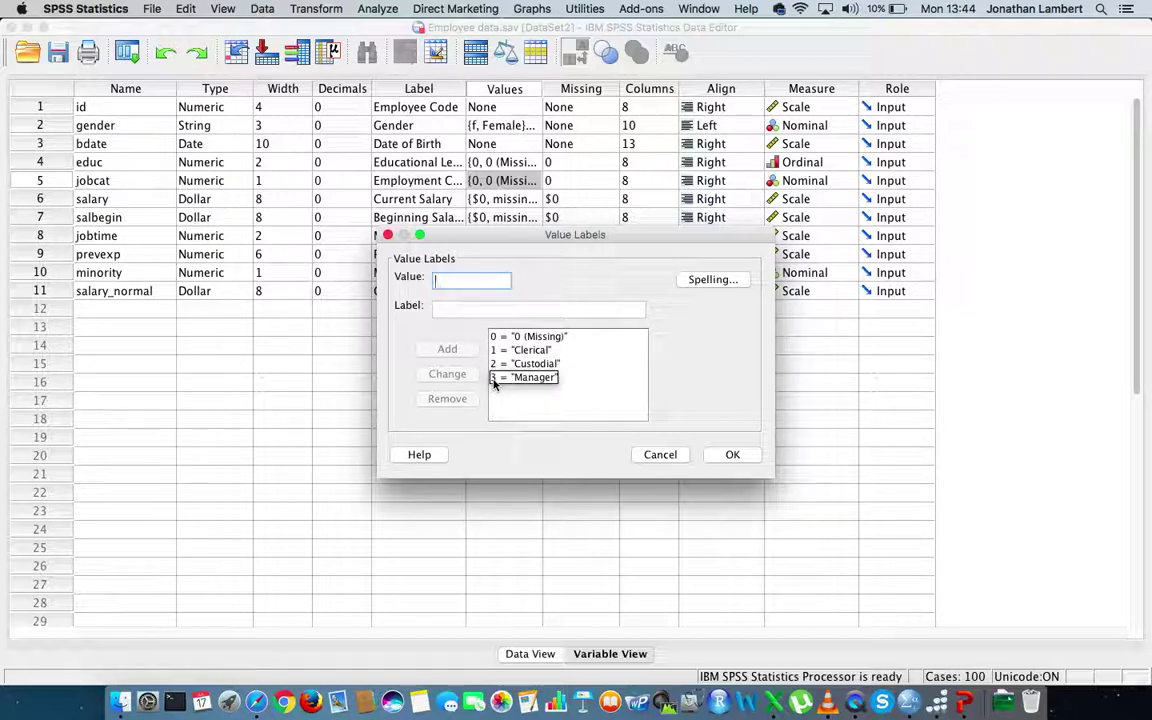
{"action": "left_click", "coordinate": [546, 412]}
{"action": "left_click", "coordinate": [515, 350]}
{"action": "left_click", "coordinate": [519, 338]}
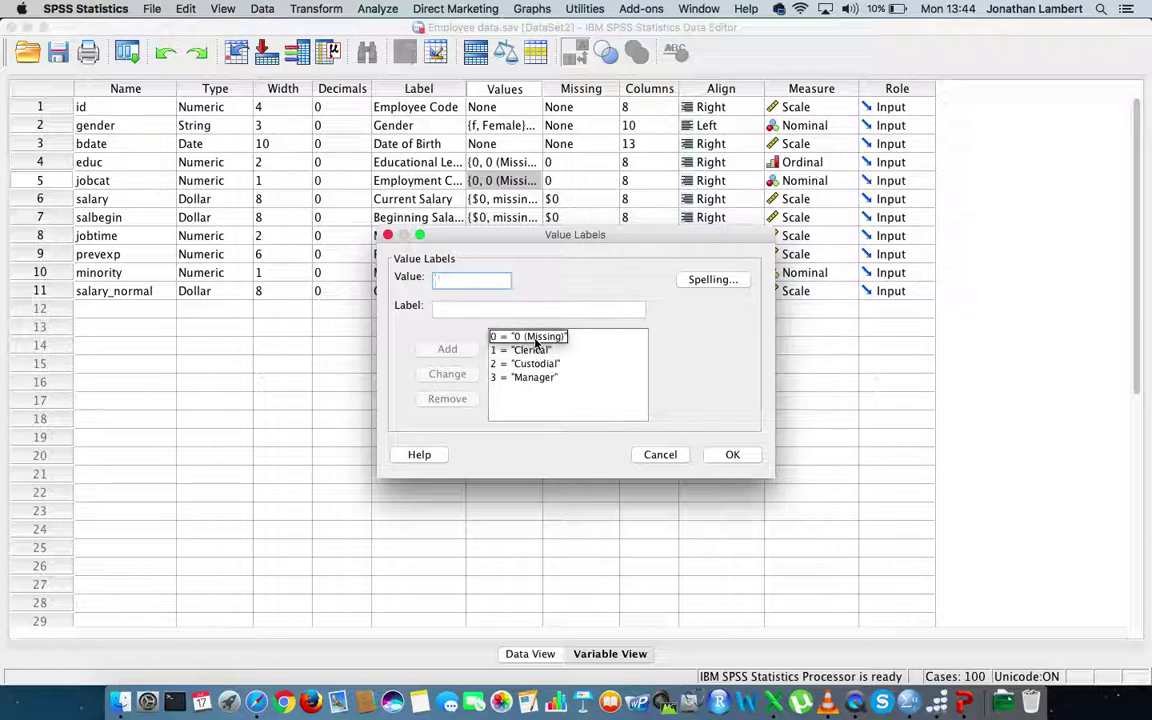
{"action": "left_click", "coordinate": [529, 352]}
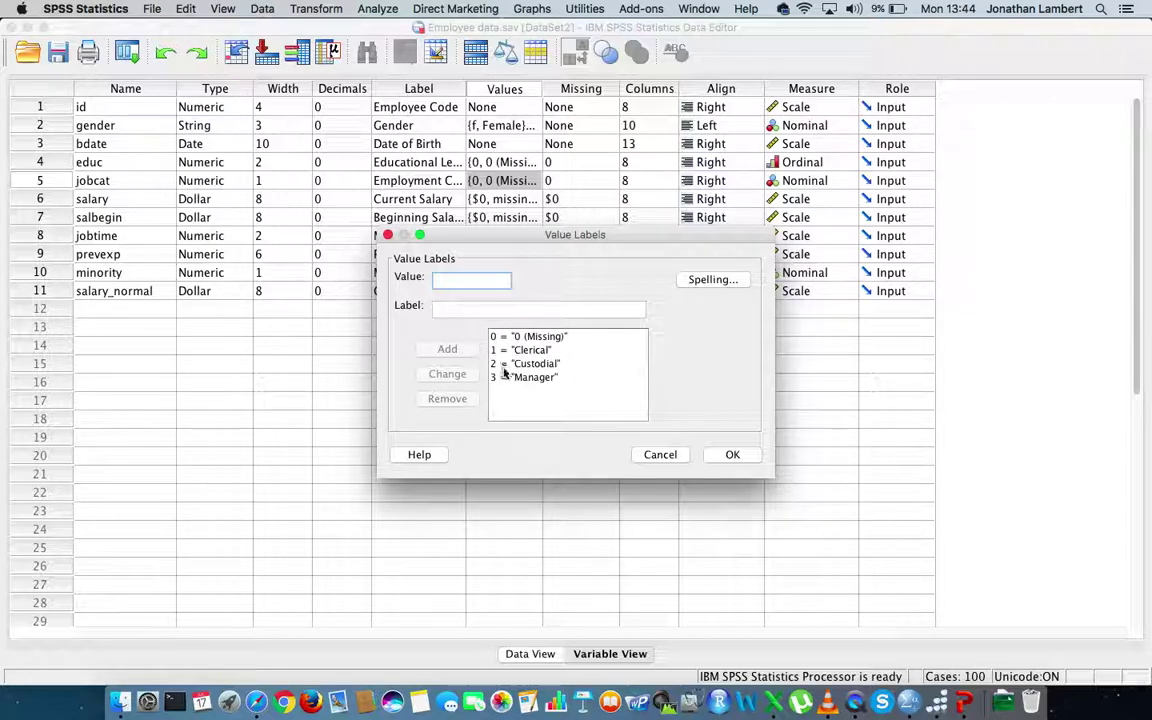
{"action": "left_click", "coordinate": [734, 455]}
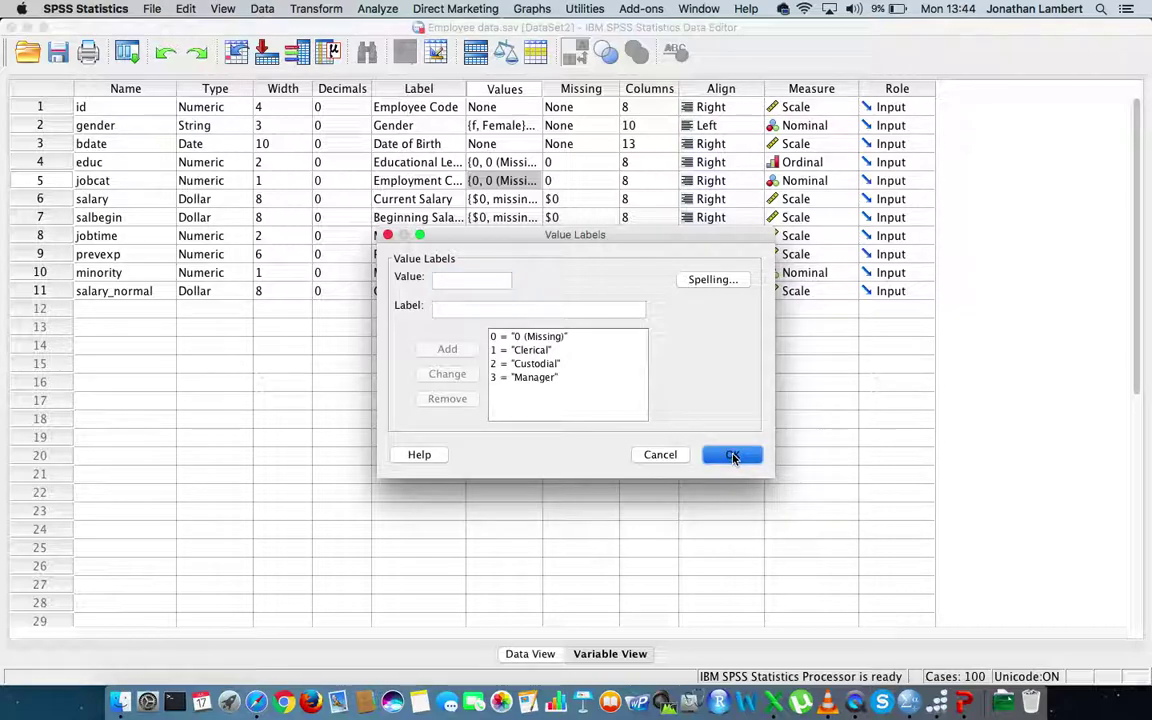
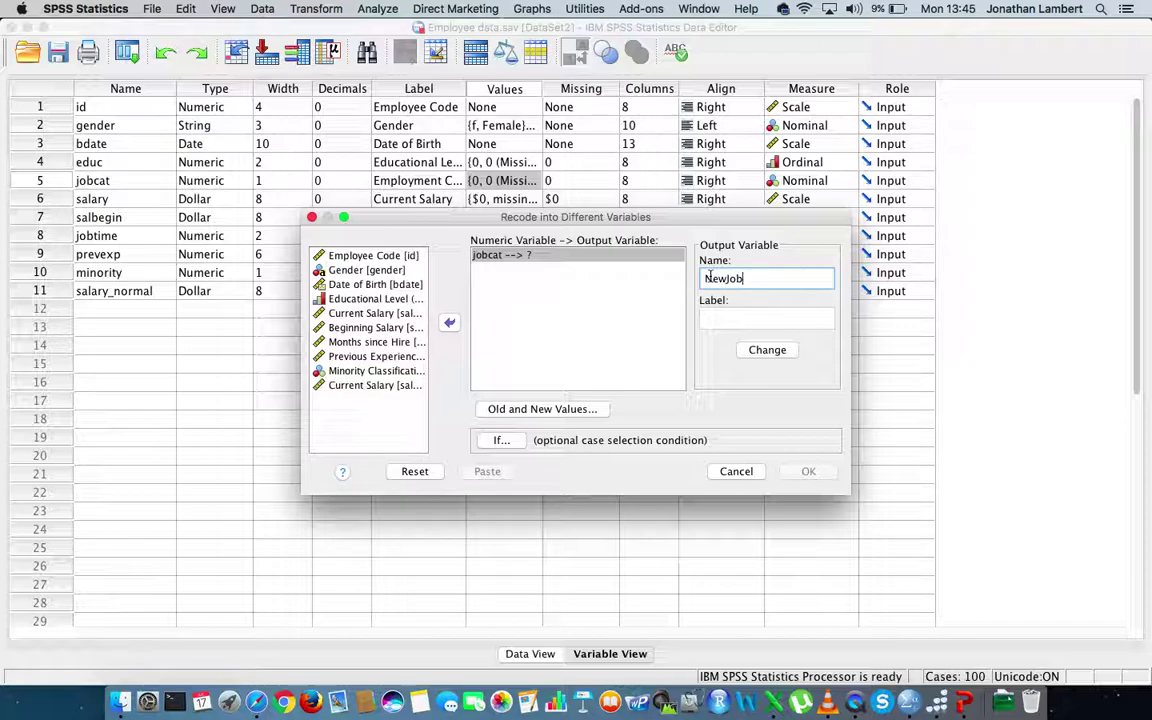
Name the output variable for the jobcat recode NewJobCategory and add a rule recoding old value 0 to 0
{"action": "type", "text": "Category"}
{"action": "left_click", "coordinate": [775, 352]}
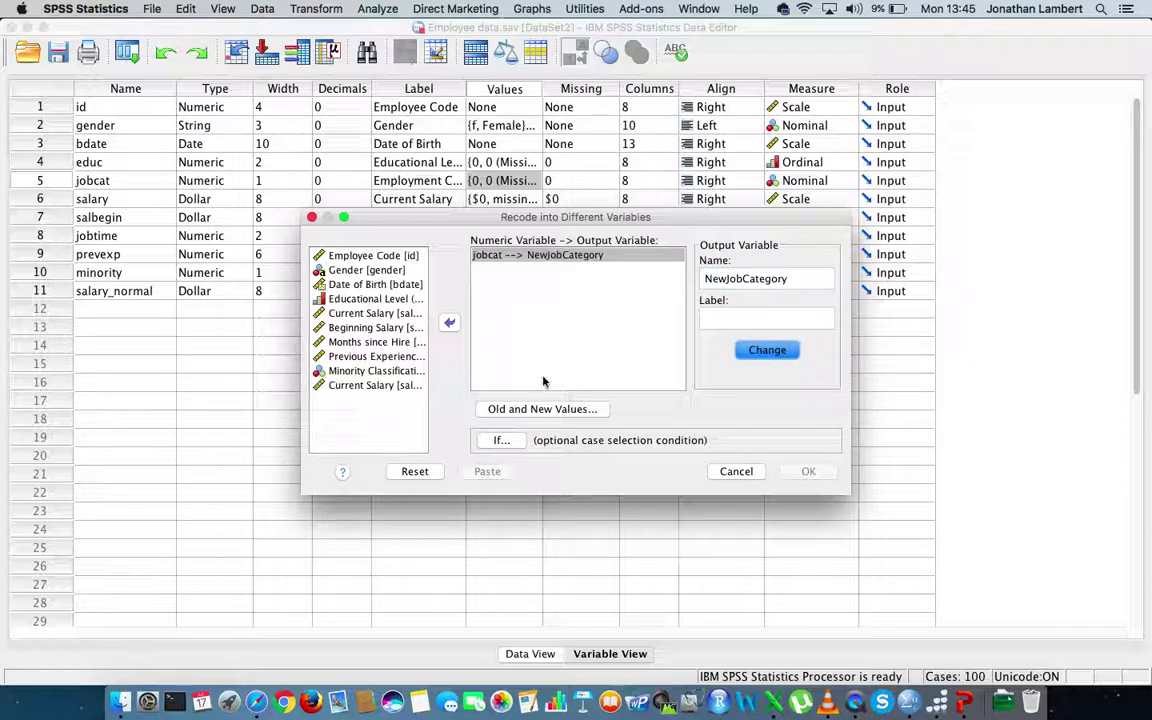
{"action": "left_click", "coordinate": [540, 410]}
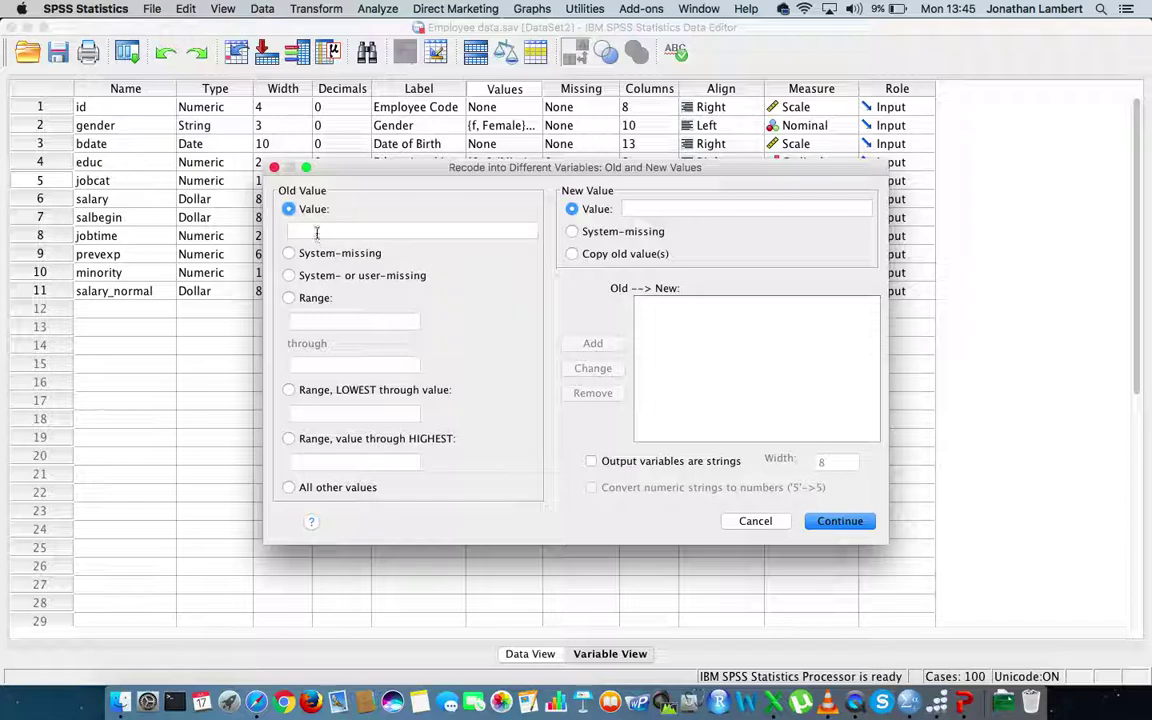
{"action": "left_click", "coordinate": [317, 232]}
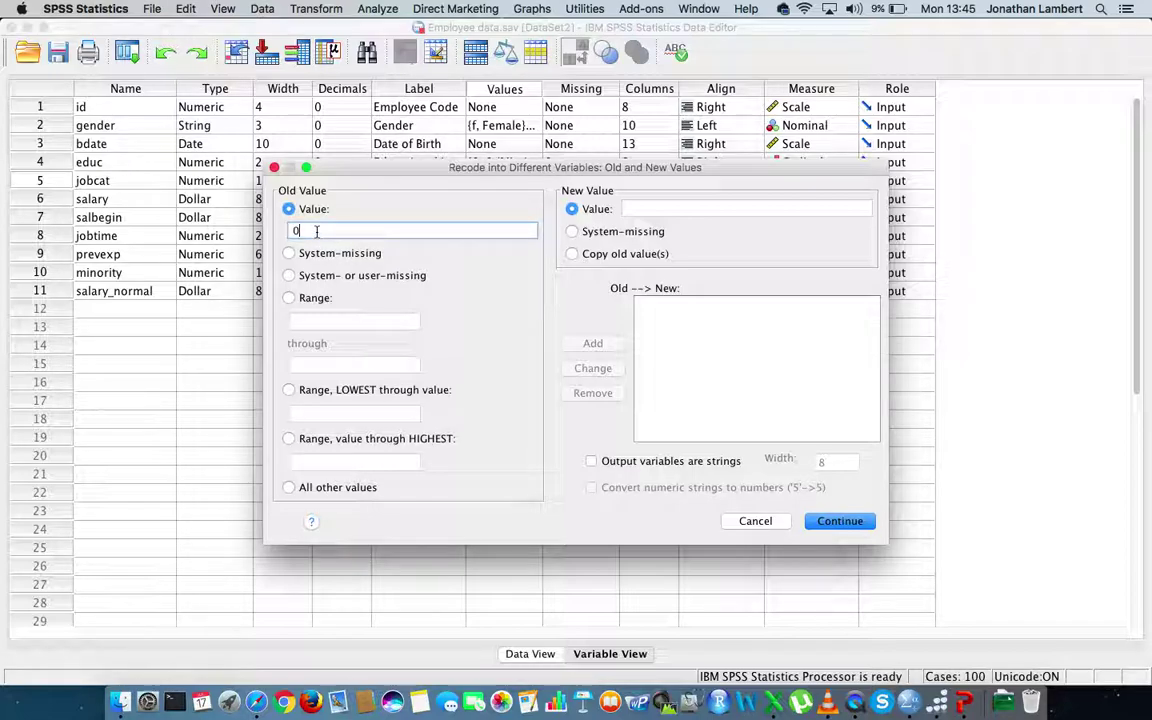
{"action": "left_click", "coordinate": [638, 210]}
{"action": "type", "text": "0"}
{"action": "left_click", "coordinate": [592, 344]}
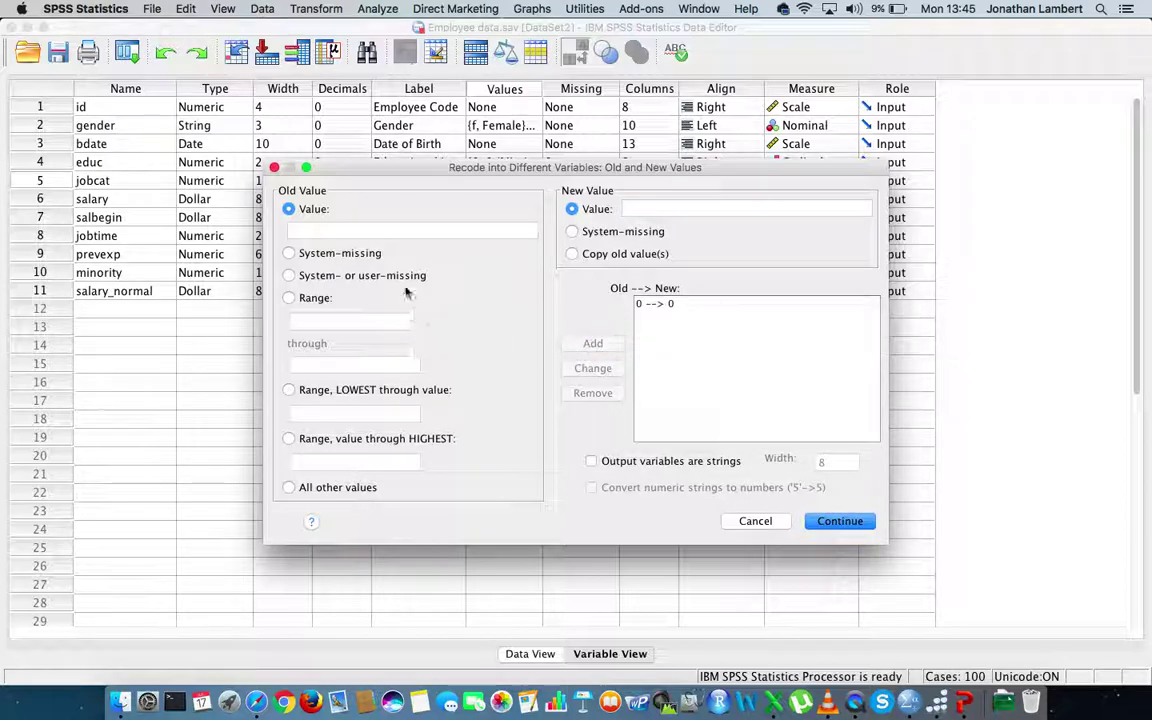
Add recode rules that map old values 1 and 2 both to new value 1
{"action": "left_click", "coordinate": [317, 231]}
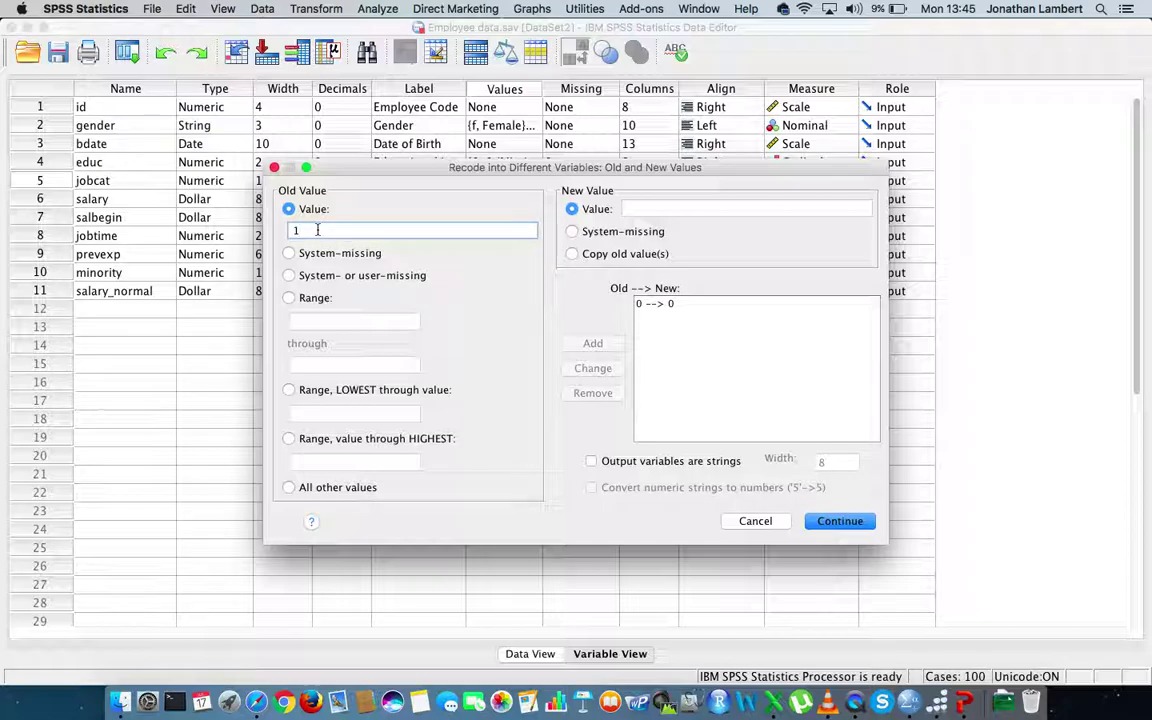
{"action": "left_click", "coordinate": [644, 209]}
{"action": "type", "text": "1"}
{"action": "left_click", "coordinate": [595, 344]}
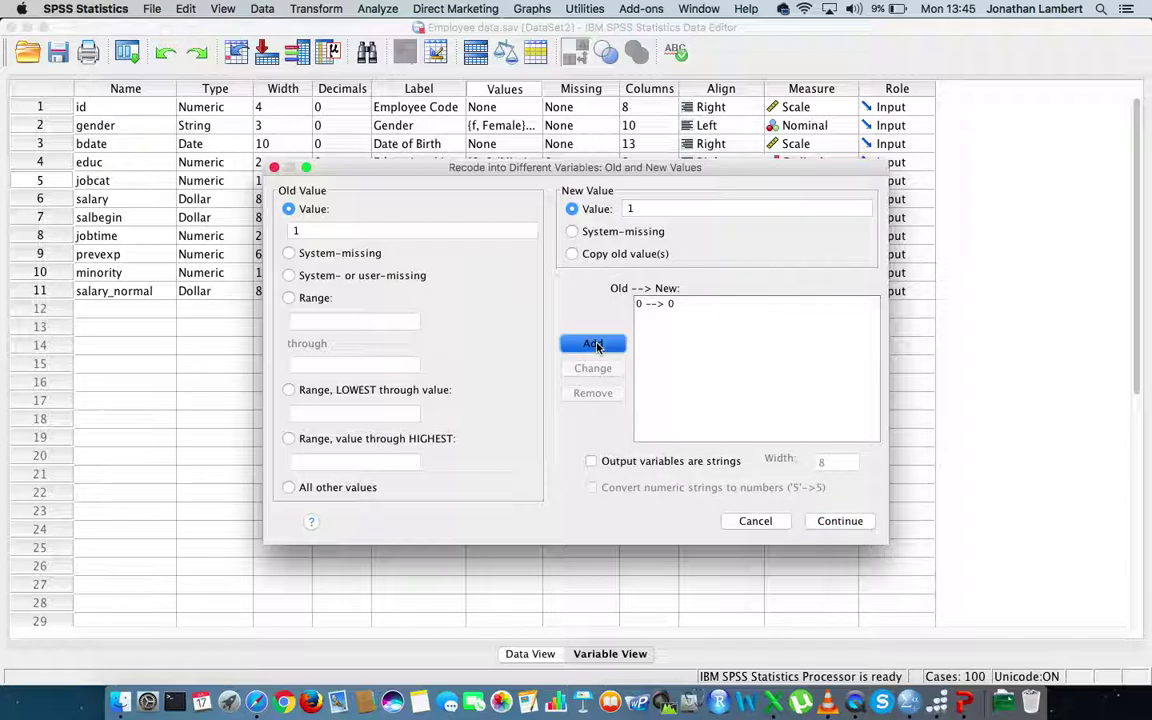
{"action": "left_click", "coordinate": [332, 230]}
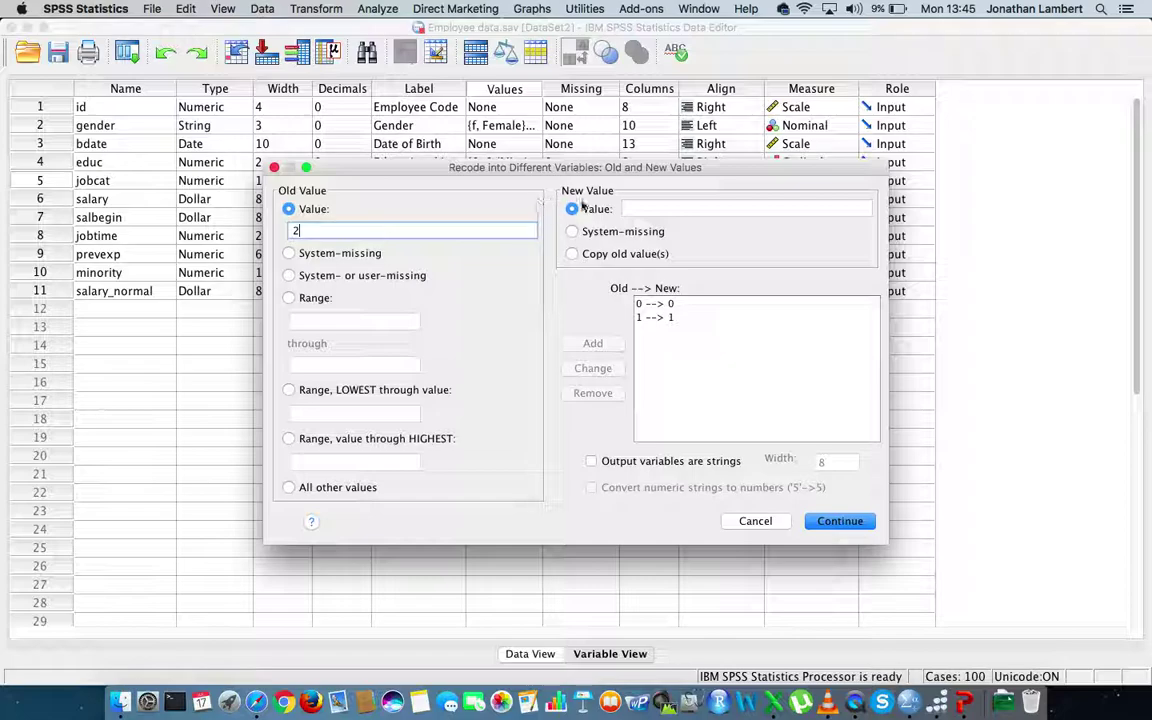
{"action": "left_click", "coordinate": [632, 207]}
{"action": "type", "text": "1"}
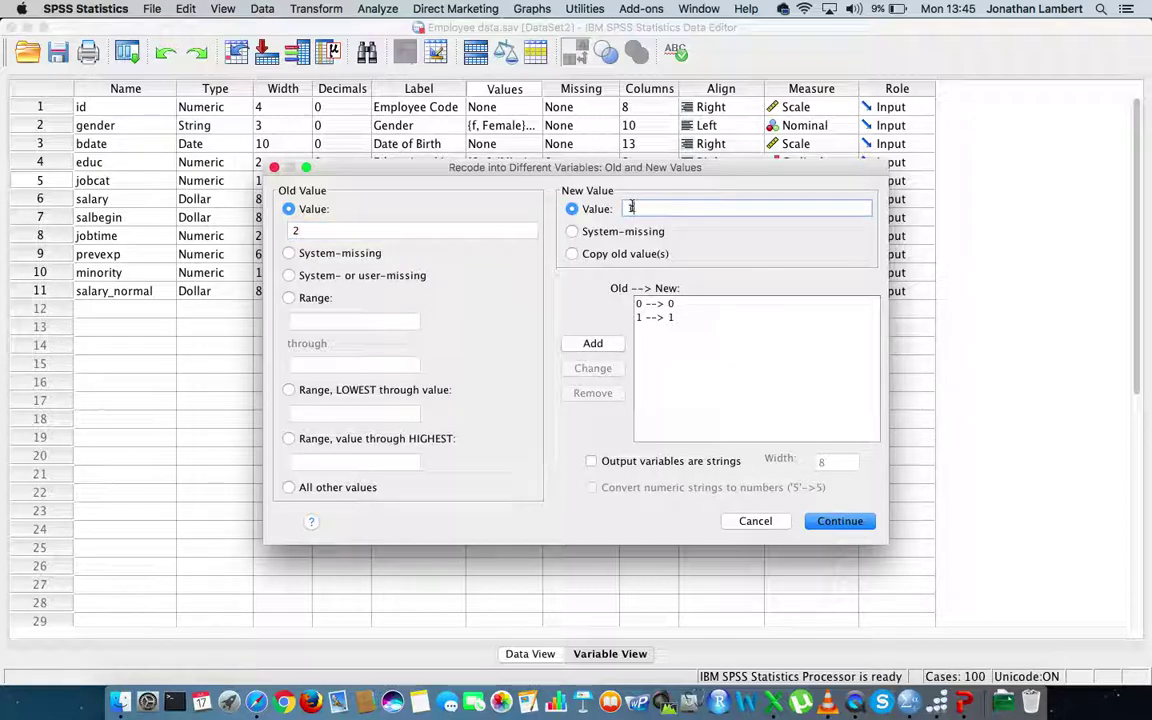
{"action": "left_click", "coordinate": [592, 344]}
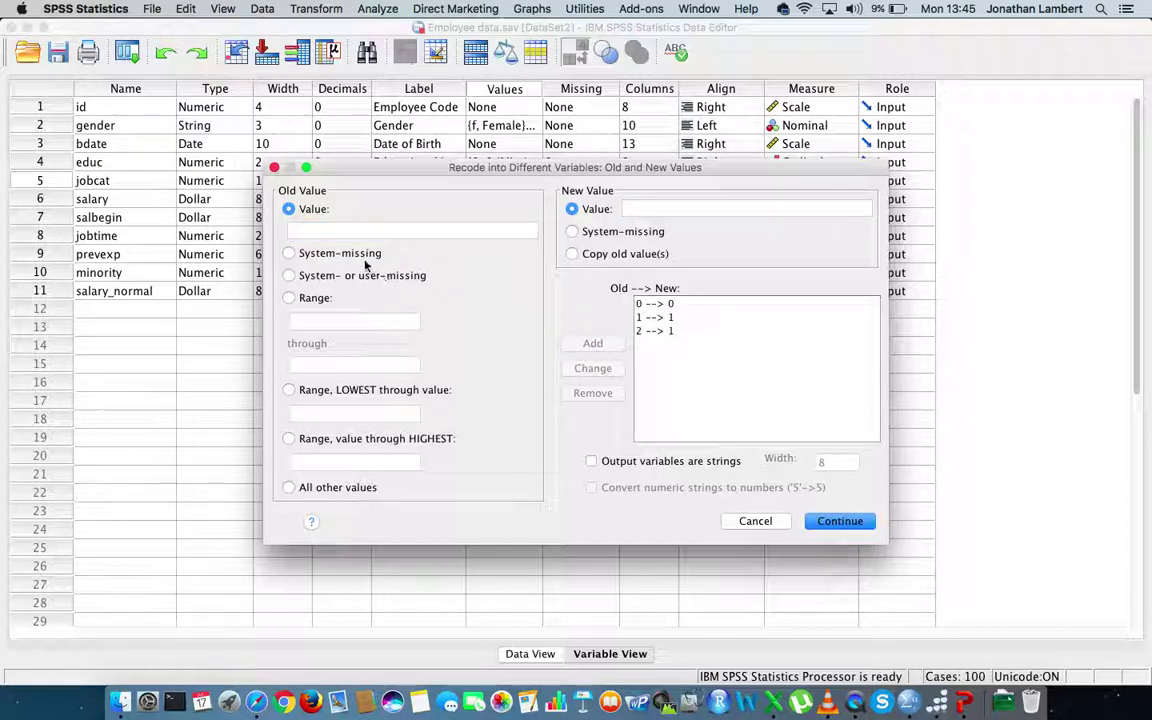
Add a rule recoding old value 3 to 2, and run the recode into NewJobCategory
{"action": "left_click", "coordinate": [320, 229]}
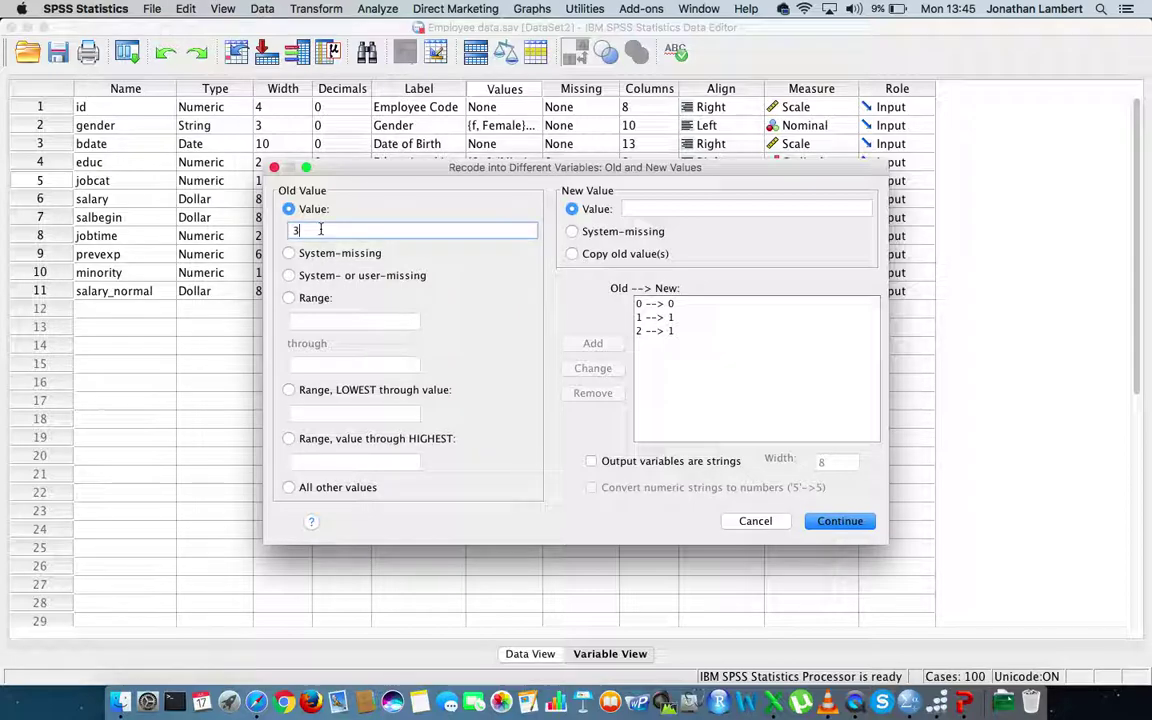
{"action": "left_click", "coordinate": [645, 208]}
{"action": "type", "text": "2"}
{"action": "left_click", "coordinate": [598, 343]}
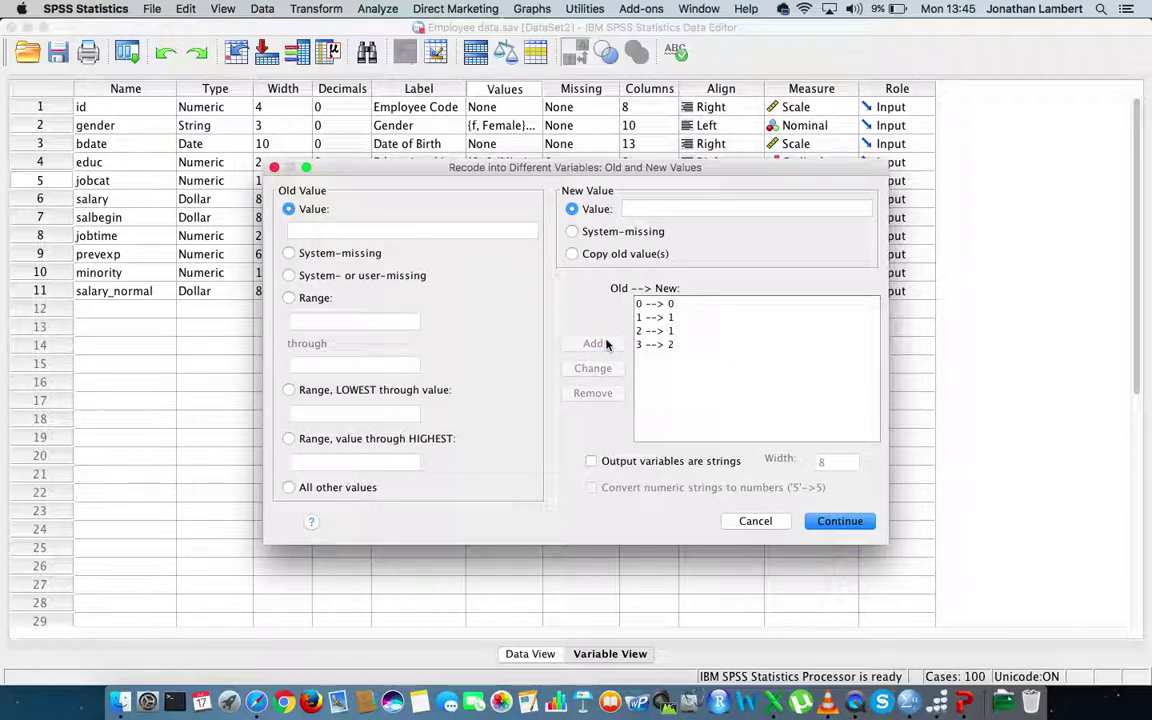
{"action": "left_click", "coordinate": [839, 521]}
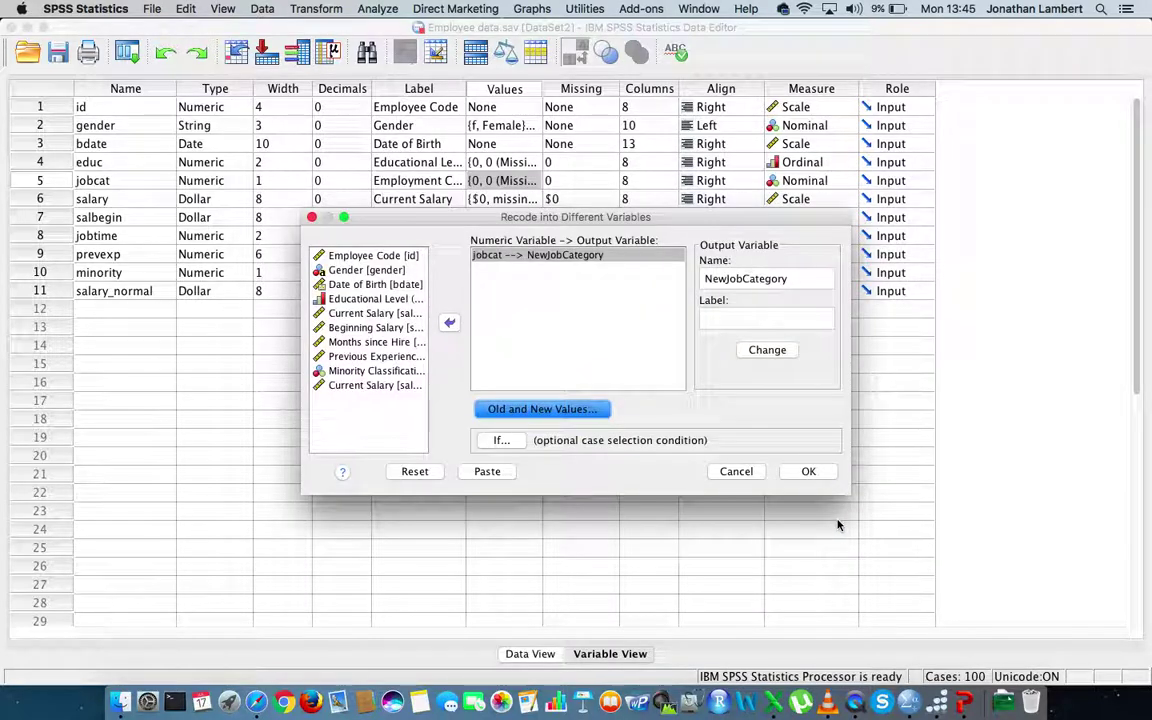
{"action": "left_click", "coordinate": [806, 471]}
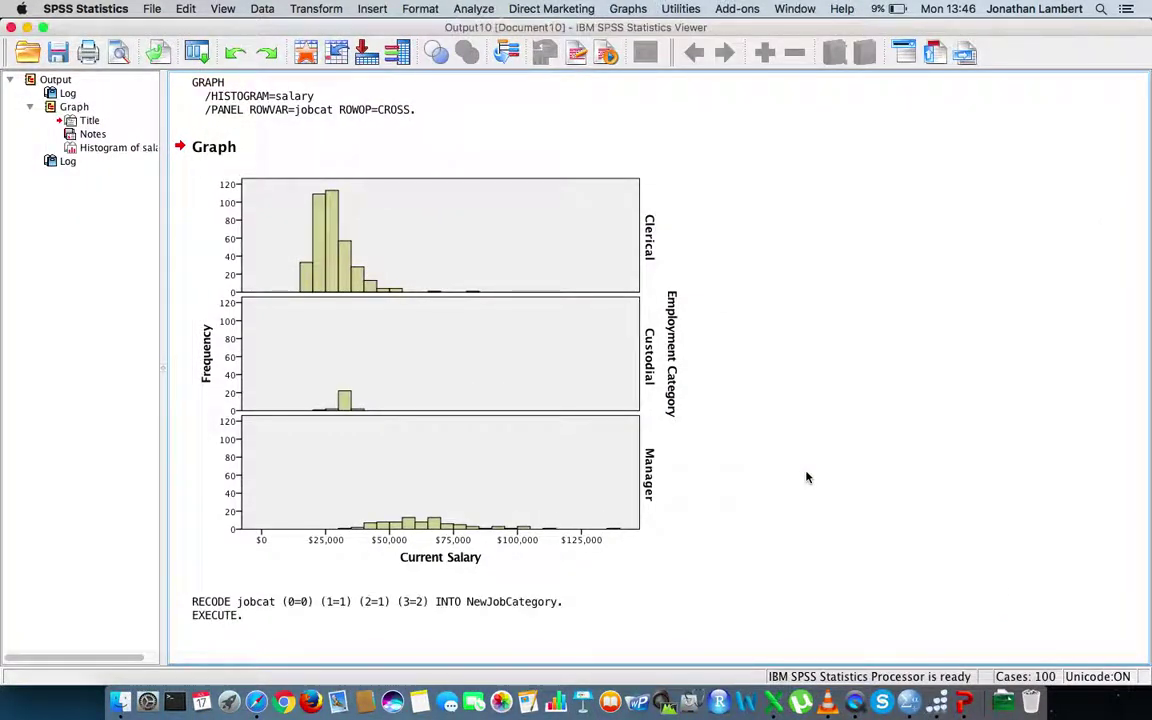
Check the logged RECODE syntax and inspect the NewJobCategory column in the data
{"action": "left_click", "coordinate": [244, 610]}
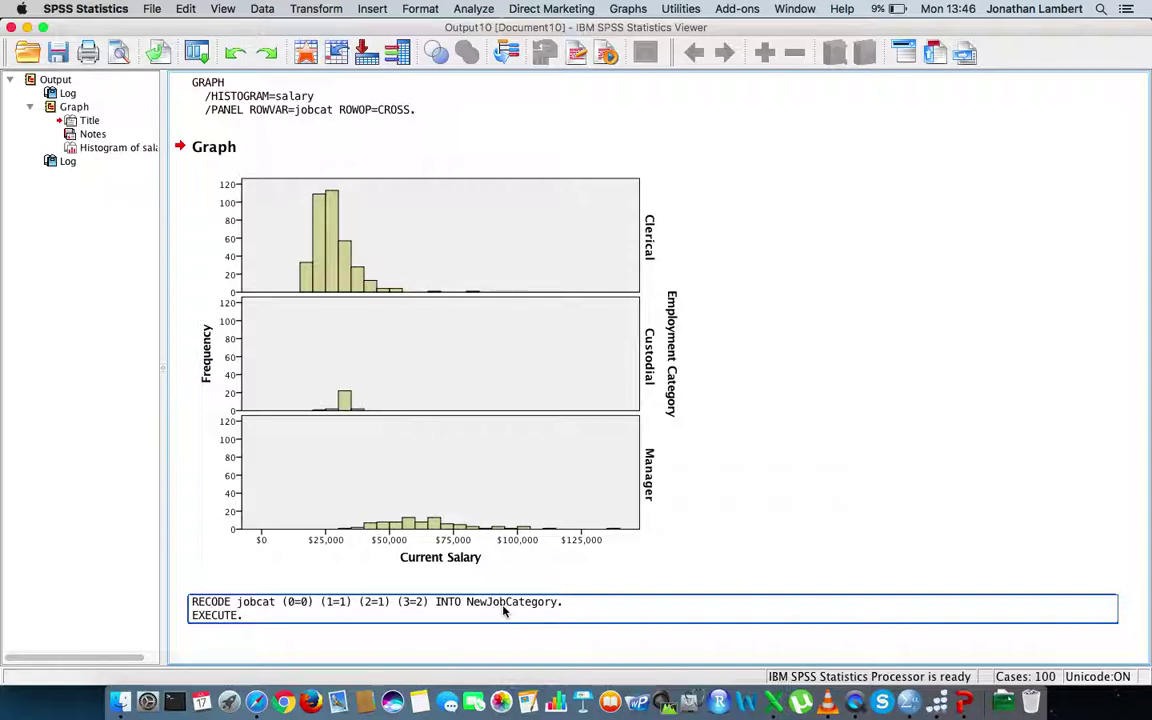
{"action": "left_click", "coordinate": [26, 28]}
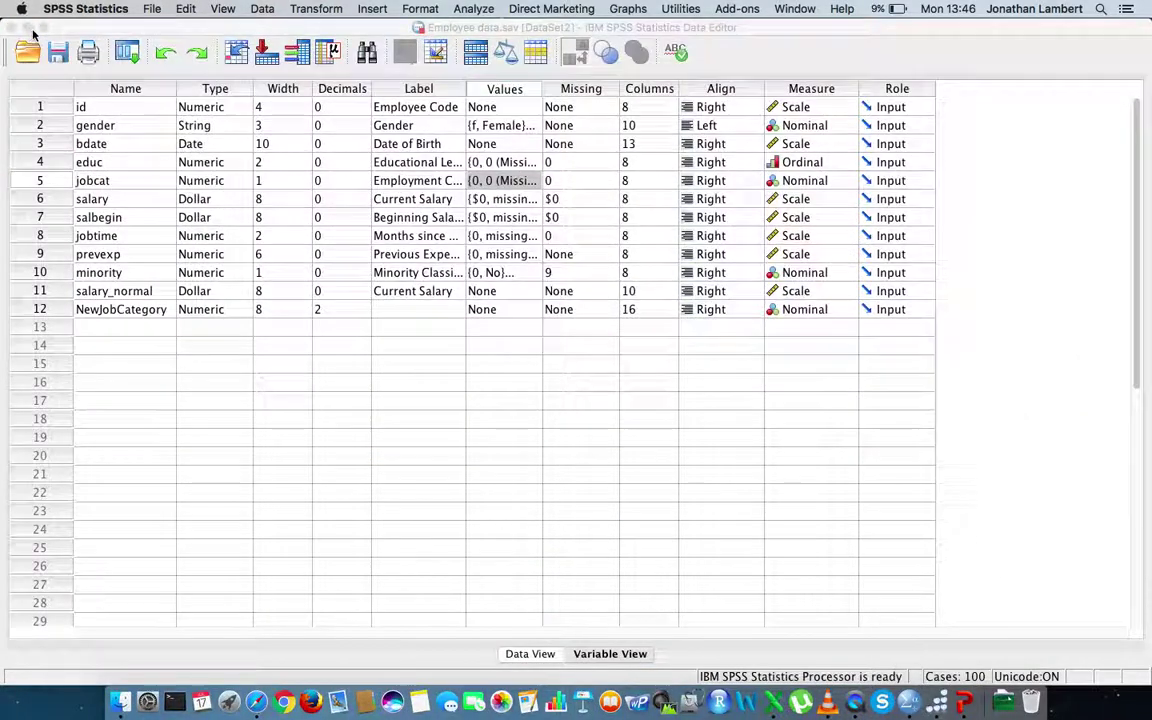
{"action": "left_click", "coordinate": [529, 654]}
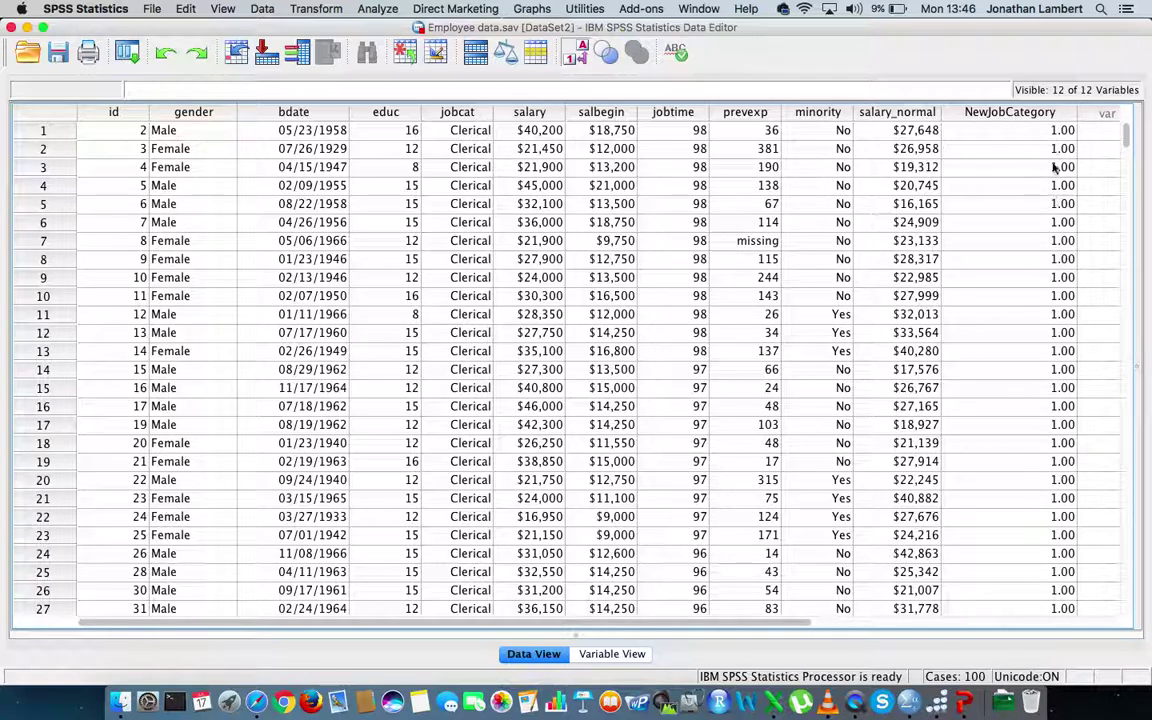
{"action": "left_click", "coordinate": [1043, 114]}
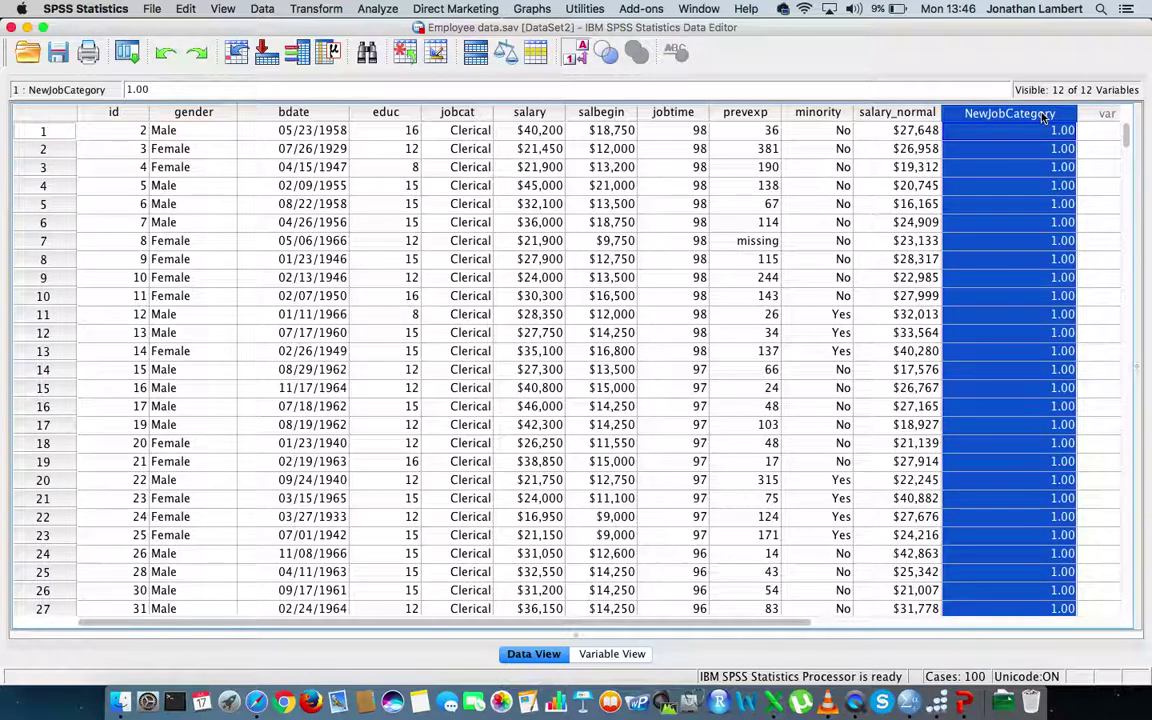
Add the value label "Mssing value" for value 0 of the NewJobCategory variable
{"action": "left_click", "coordinate": [612, 654]}
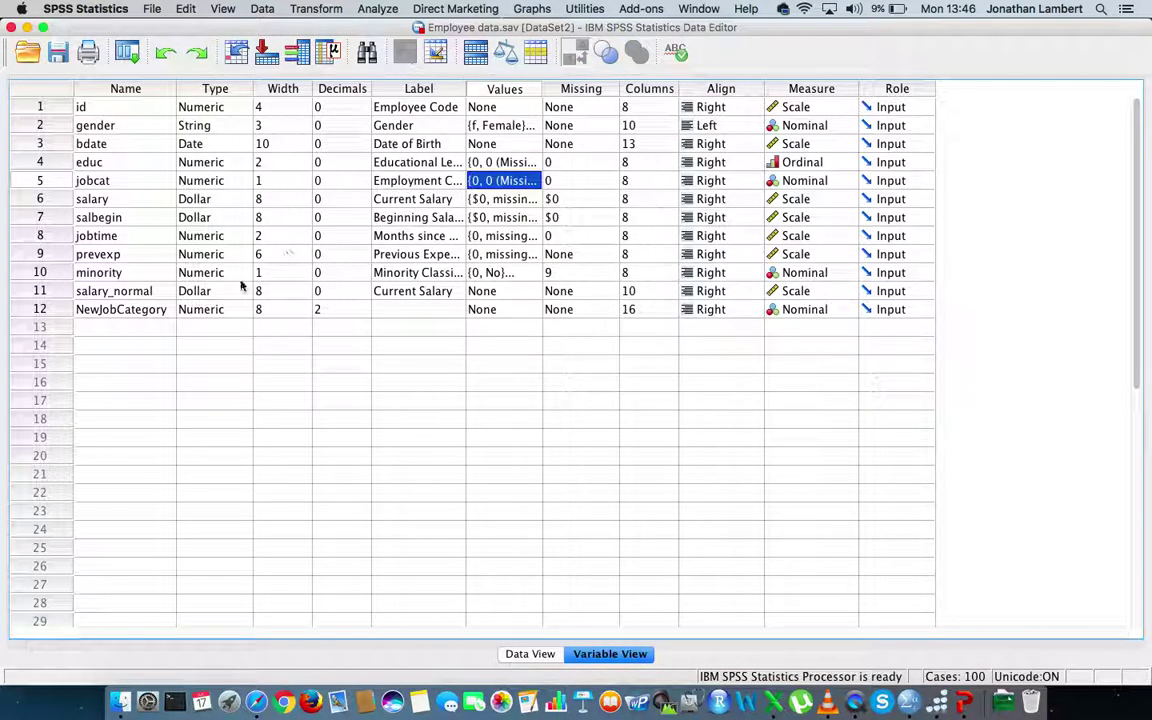
{"action": "left_click", "coordinate": [520, 309]}
{"action": "left_click", "coordinate": [538, 309]}
{"action": "type", "text": "0"}
{"action": "key", "text": "Tab"}
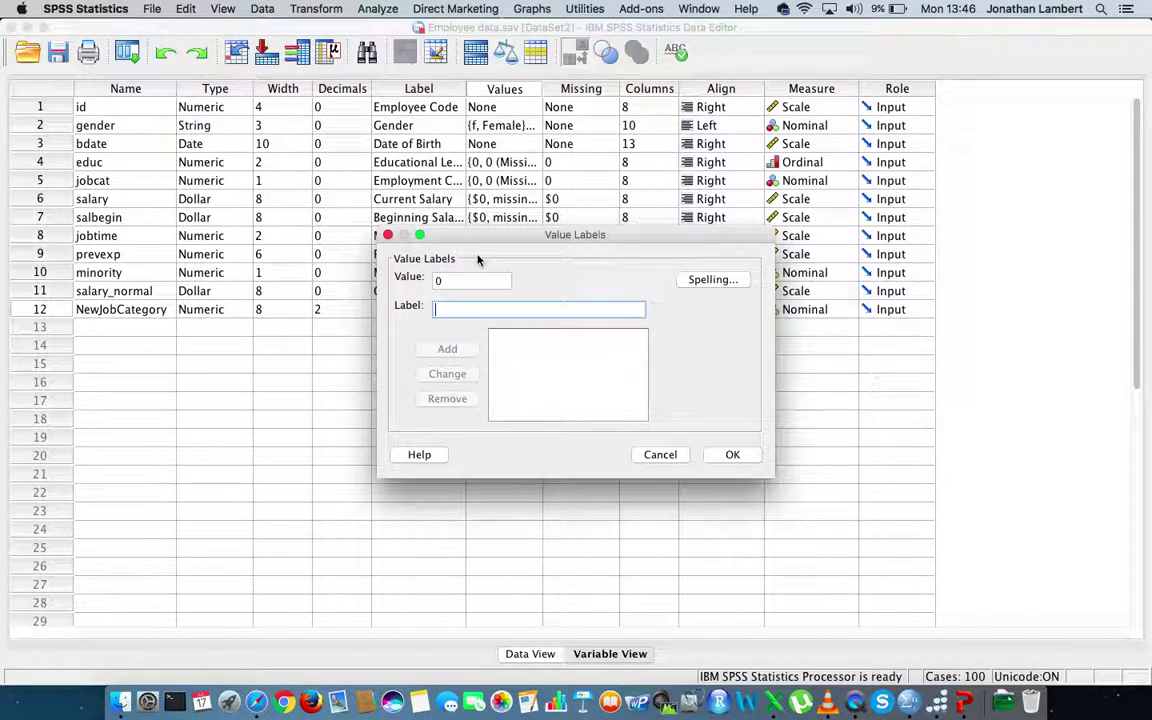
{"action": "type", "text": "missing"}
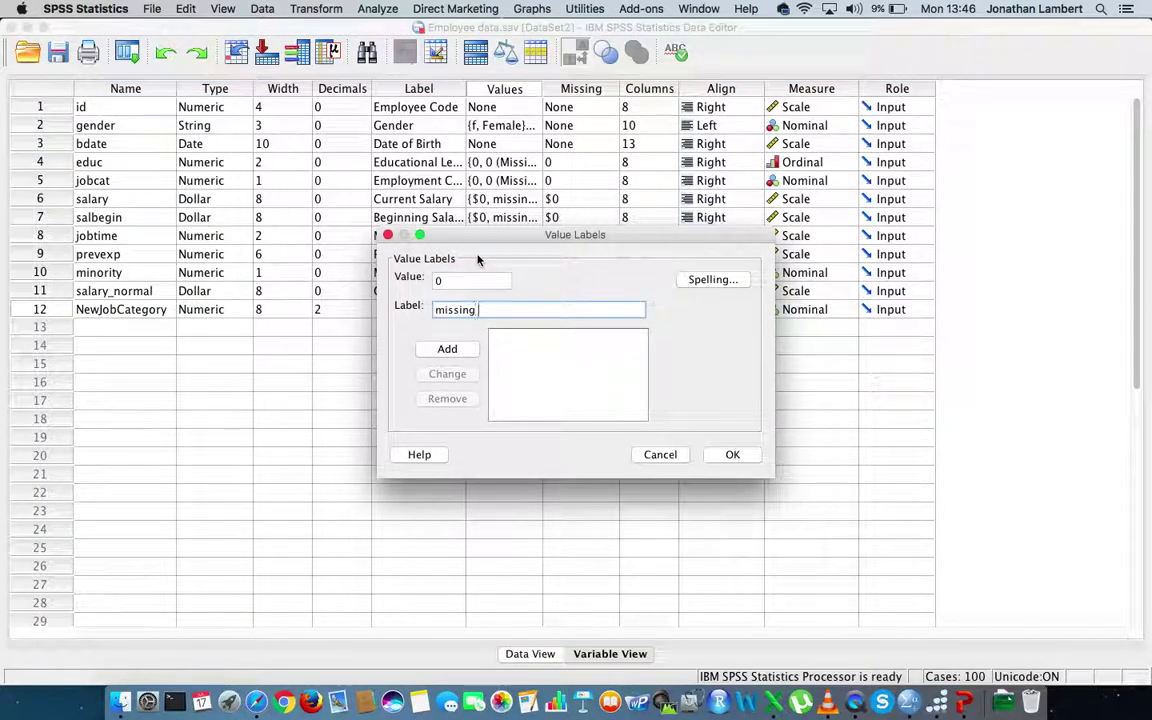
{"action": "key", "text": "BackSpace"}
{"action": "key", "text": "BackSpace"}
{"action": "type", "text": "Mssing value"}
{"action": "left_click", "coordinate": [460, 349]}
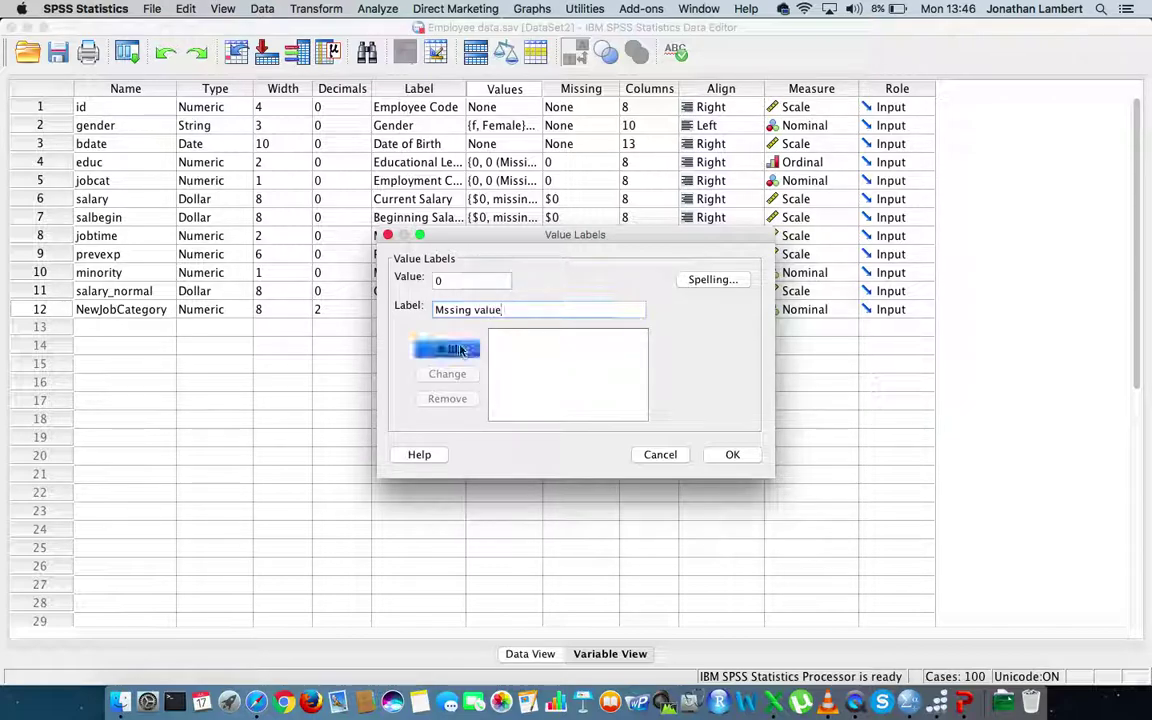
Add the value label "Clearical and Custodial" for value 1 of NewJobCategory
{"action": "type", "text": "1"}
{"action": "left_click", "coordinate": [446, 311]}
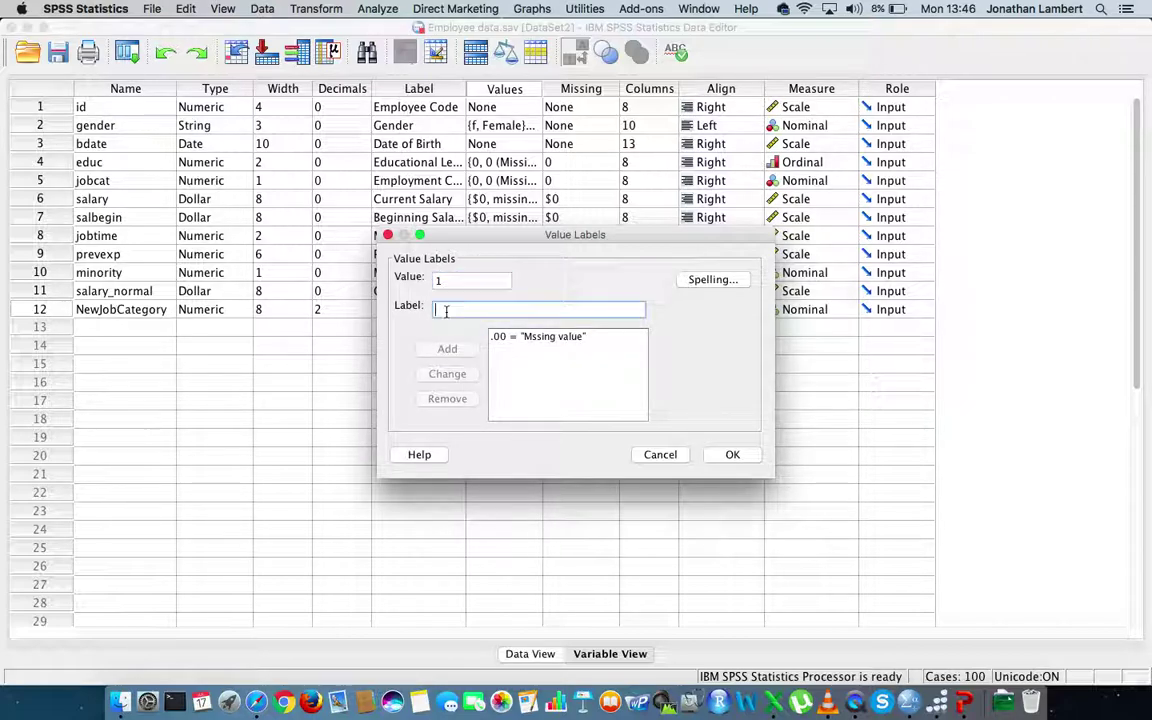
{"action": "type", "text": "clerical"}
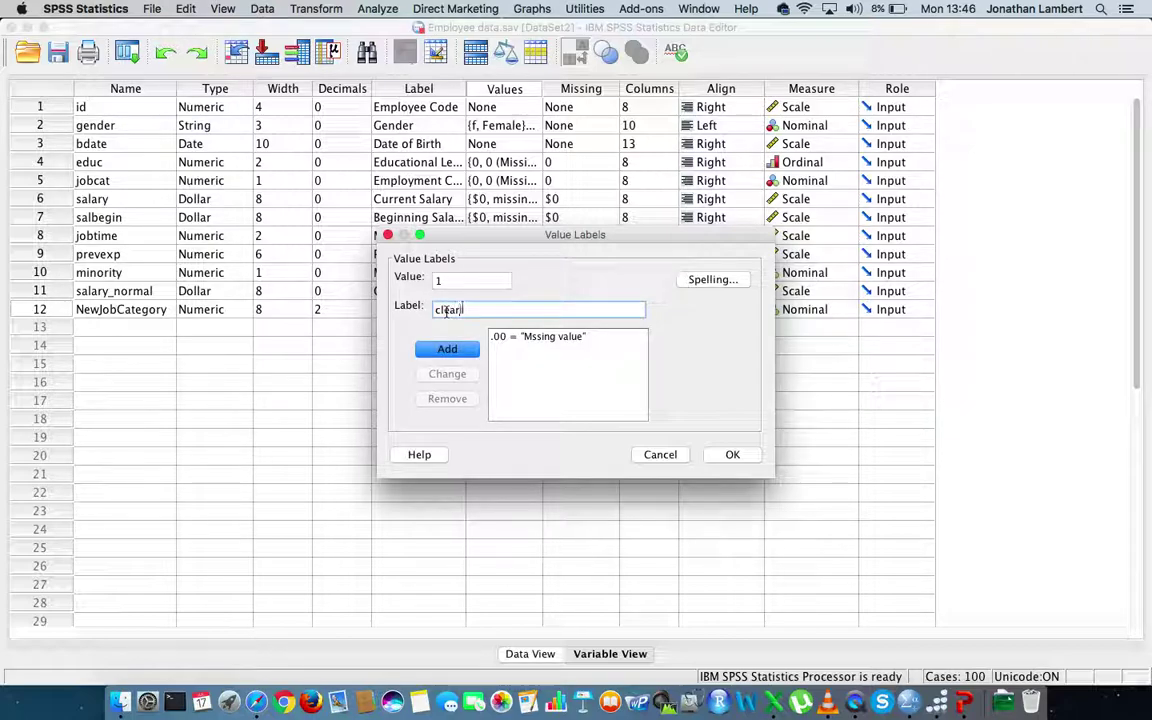
{"action": "type", "text": " and c"}
{"action": "key", "text": "BackSpace"}
{"action": "key", "text": "BackSpace"}
{"action": "key", "text": "BackSpace"}
{"action": "key", "text": "BackSpace"}
{"action": "key", "text": "BackSpace"}
{"action": "key", "text": "BackSpace"}
{"action": "key", "text": "BackSpace"}
{"action": "key", "text": "BackSpace"}
{"action": "key", "text": "BackSpace"}
{"action": "key", "text": "BackSpace"}
{"action": "key", "text": "BackSpace"}
{"action": "key", "text": "BackSpace"}
{"action": "key", "text": "BackSpace"}
{"action": "key", "text": "BackSpace"}
{"action": "key", "text": "BackSpace"}
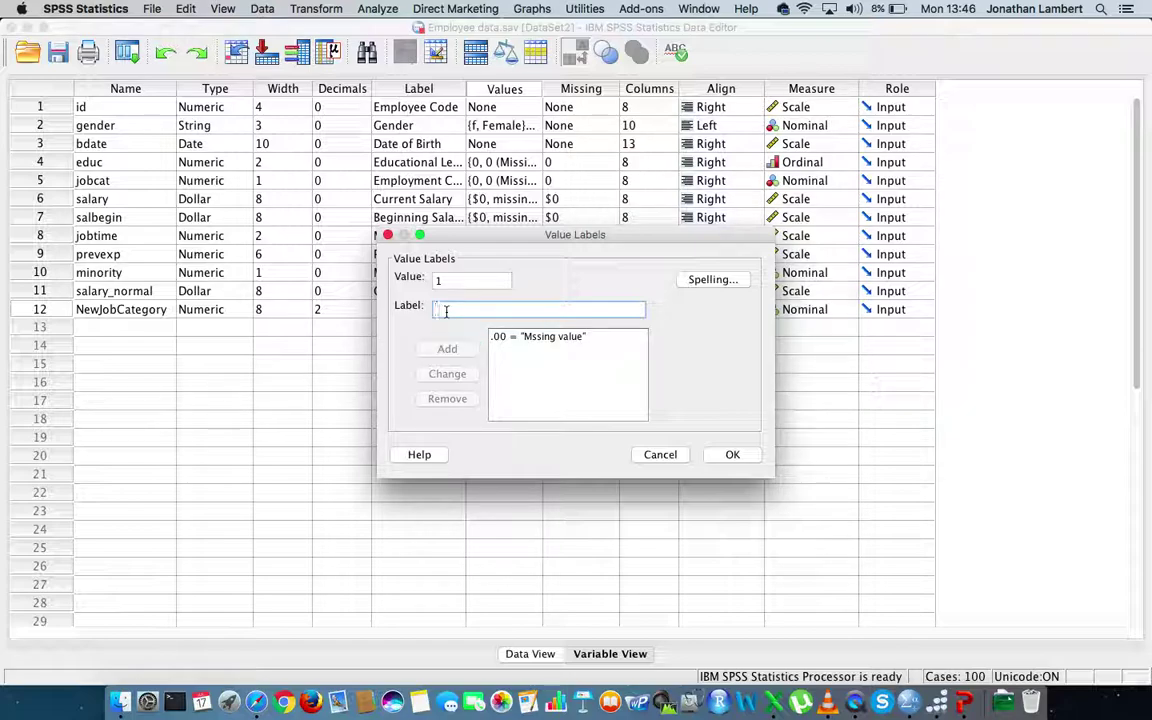
{"action": "type", "text": "Clearical"}
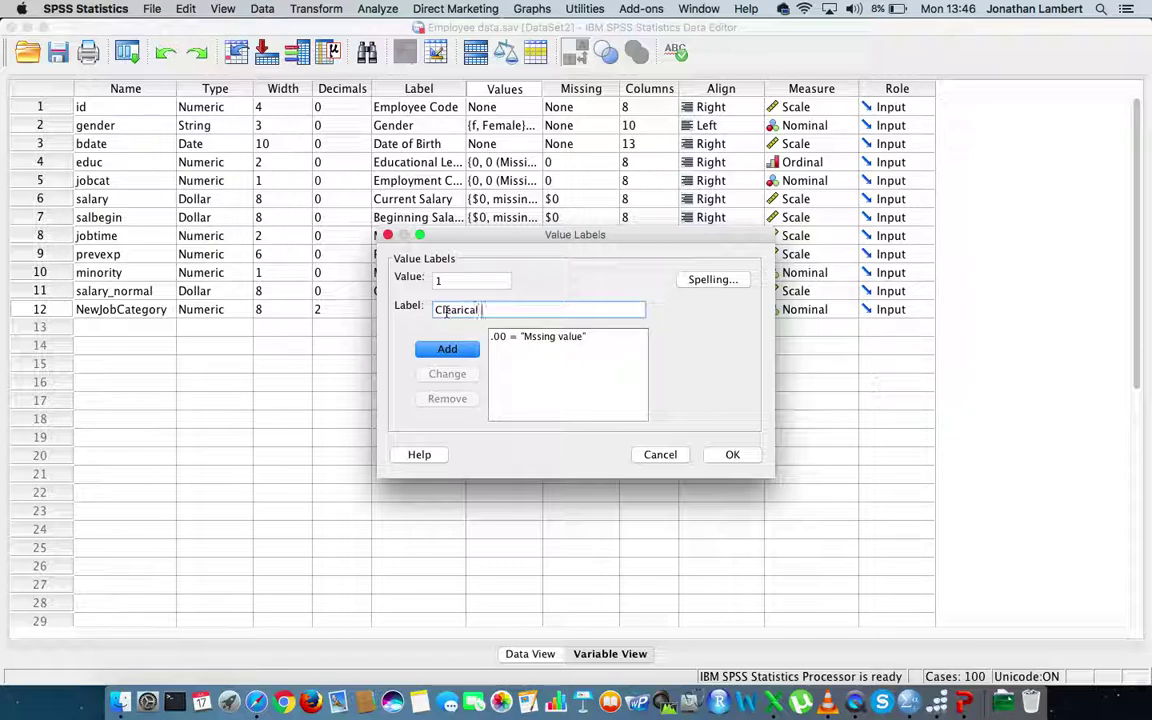
{"action": "type", "text": " and Custodial"}
{"action": "left_click", "coordinate": [450, 349]}
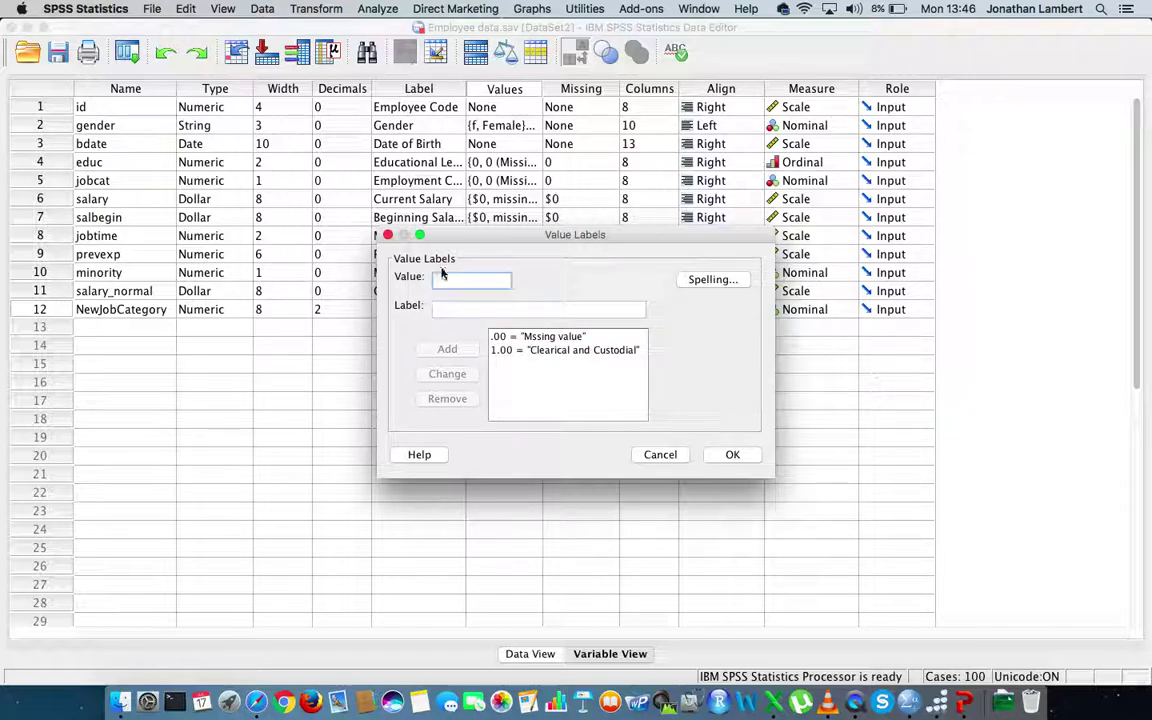
Add the value label "Manager" for value 2 and apply the value labels to NewJobCategory
{"action": "left_click", "coordinate": [441, 280]}
{"action": "type", "text": "2"}
{"action": "left_click", "coordinate": [445, 310]}
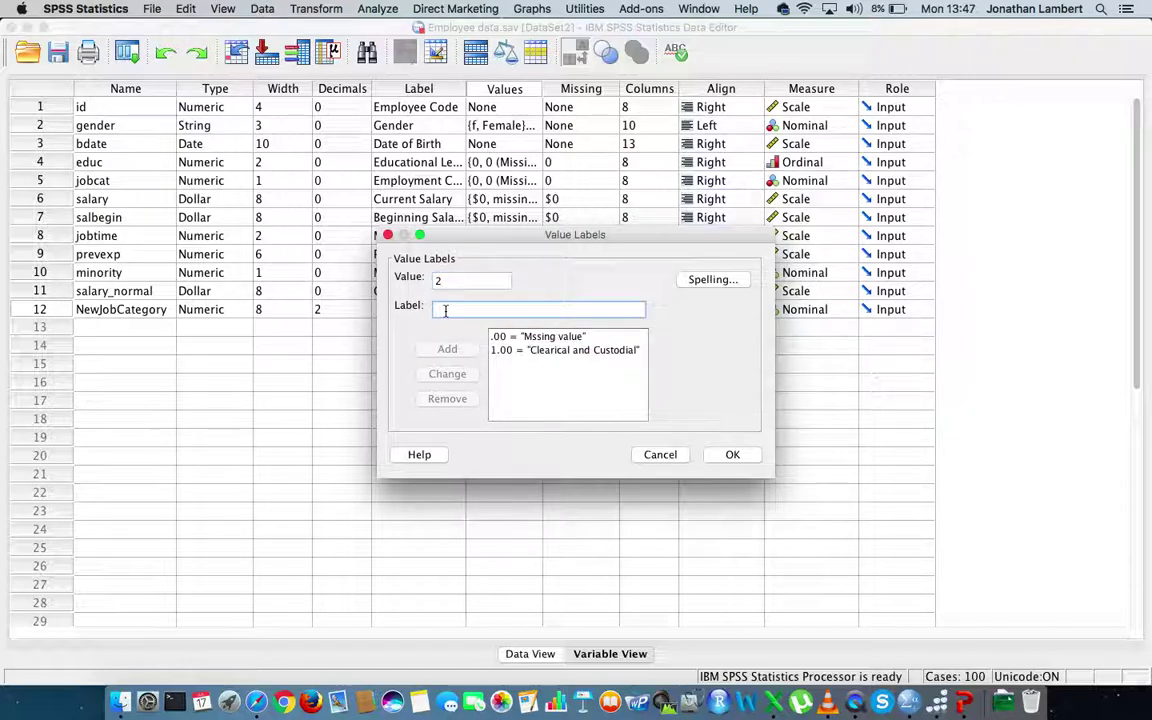
{"action": "type", "text": "Manager"}
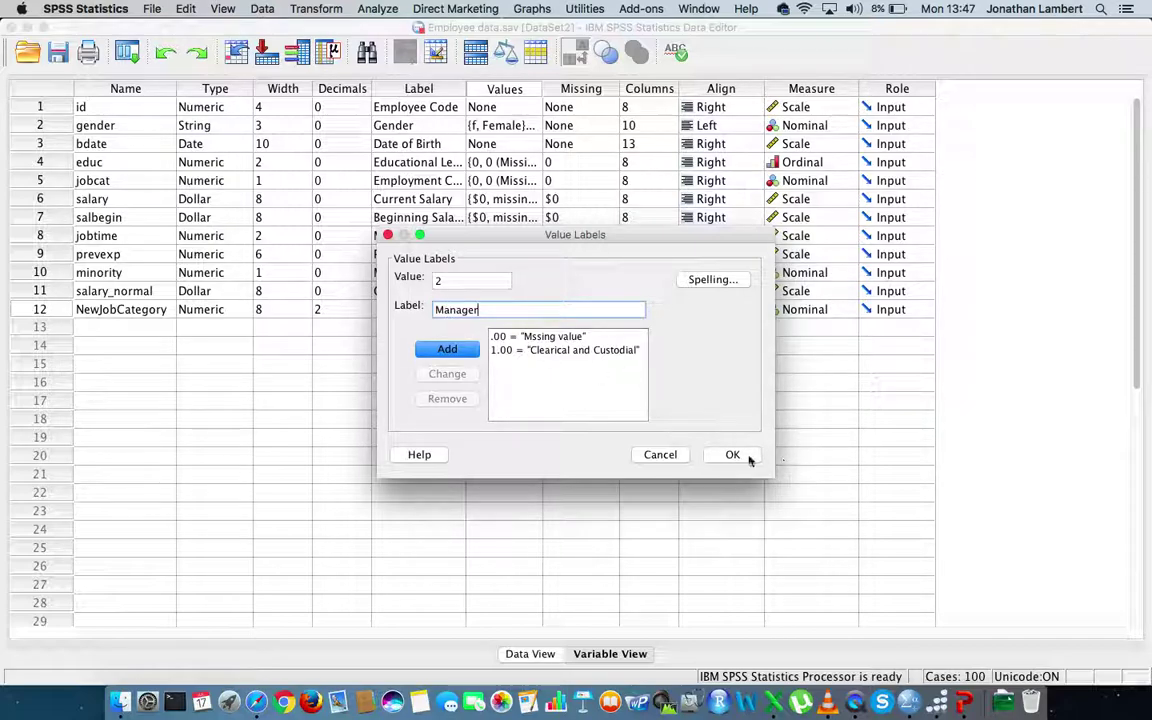
{"action": "left_click", "coordinate": [734, 455]}
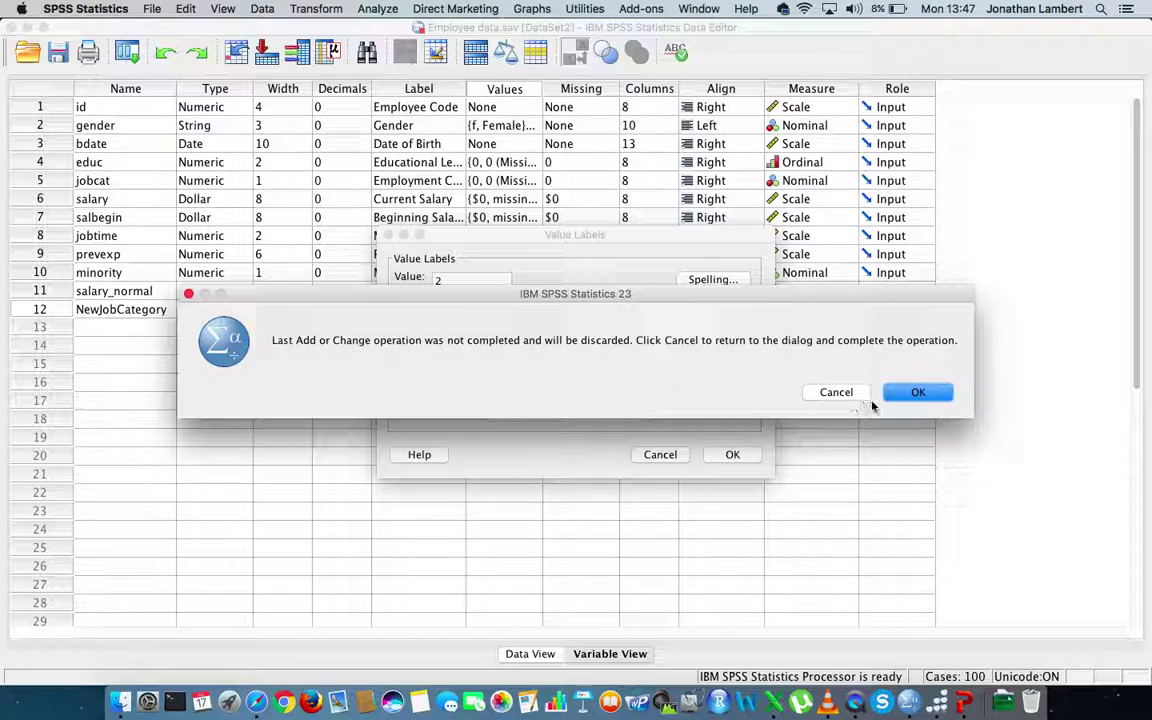
{"action": "left_click", "coordinate": [834, 393]}
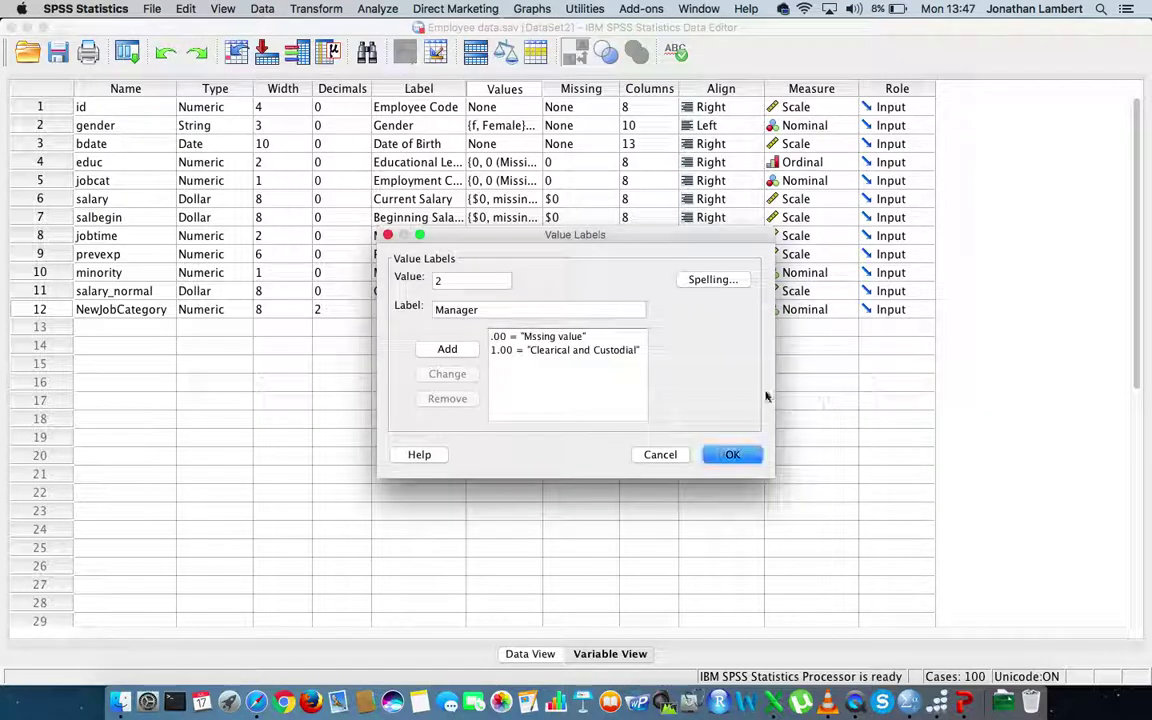
{"action": "left_click", "coordinate": [452, 350]}
{"action": "left_click", "coordinate": [738, 456]}
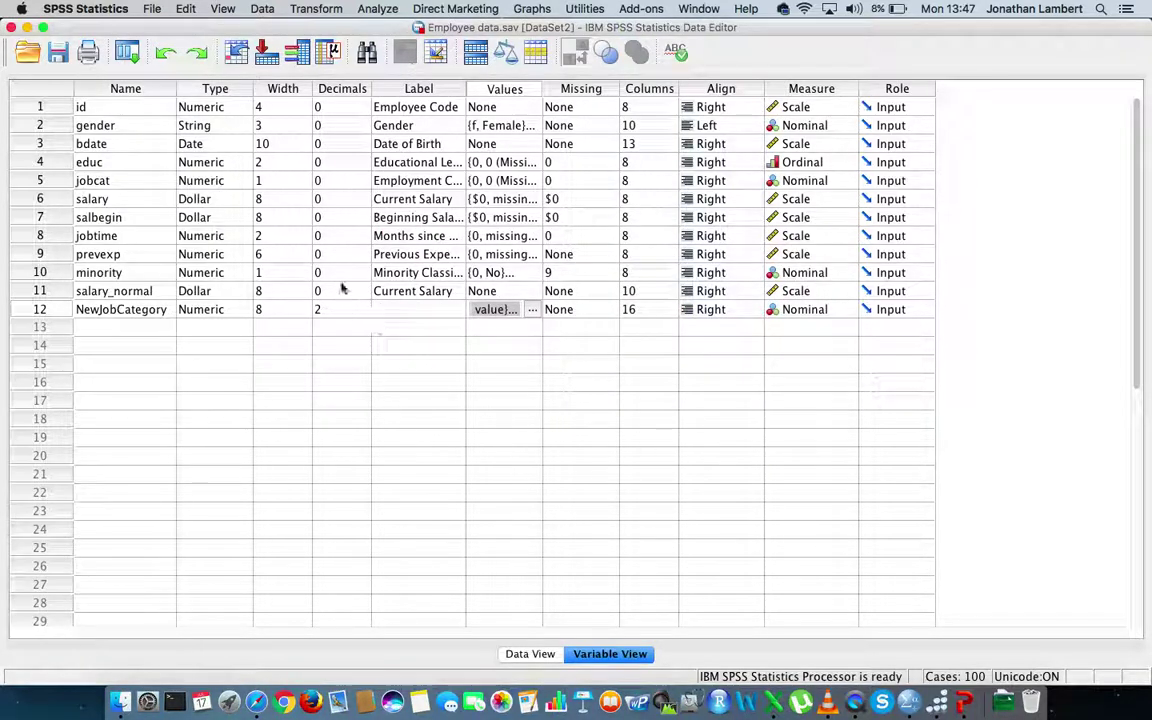
Set the decimals of NewJobCategory to 0 and review its value labels
{"action": "left_click", "coordinate": [364, 310]}
{"action": "left_click", "coordinate": [364, 313]}
{"action": "left_click", "coordinate": [364, 313]}
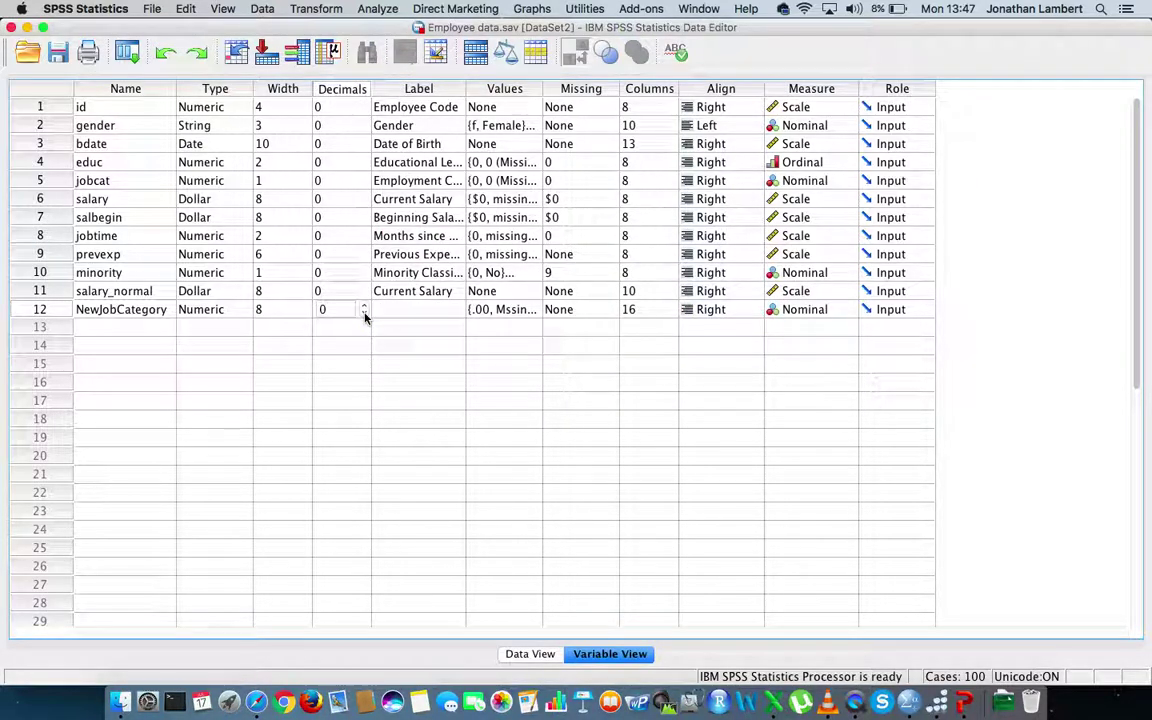
{"action": "left_click", "coordinate": [512, 310]}
{"action": "left_click", "coordinate": [531, 310]}
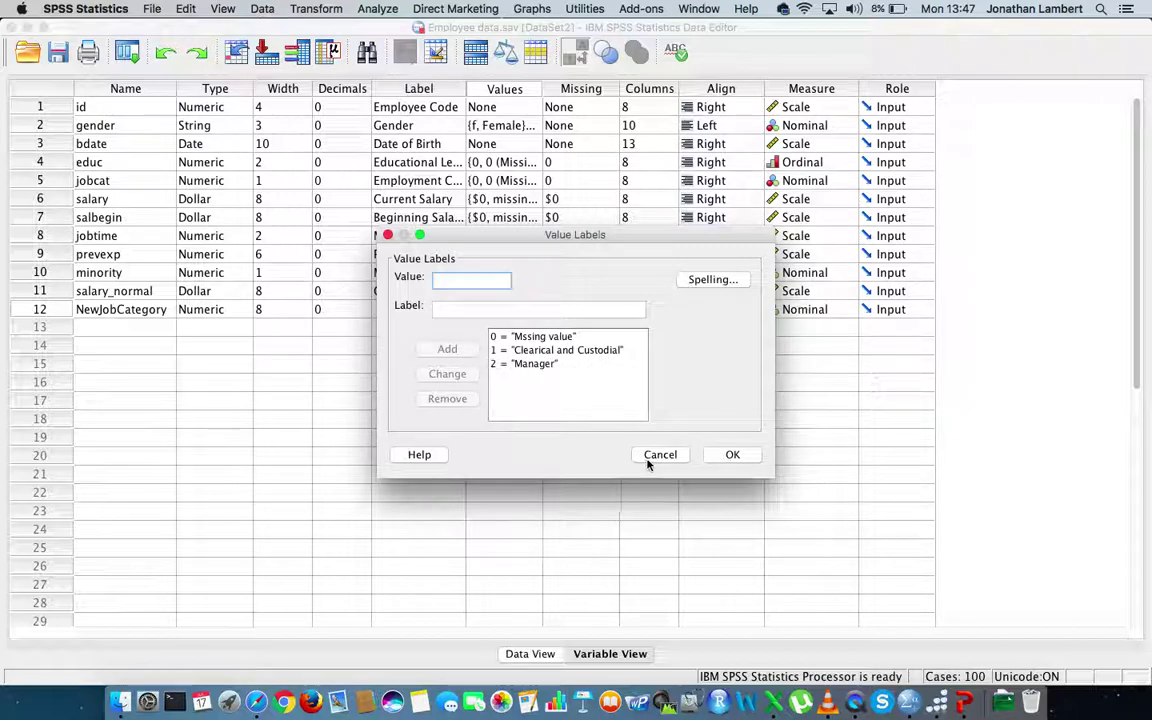
{"action": "left_click", "coordinate": [730, 455]}
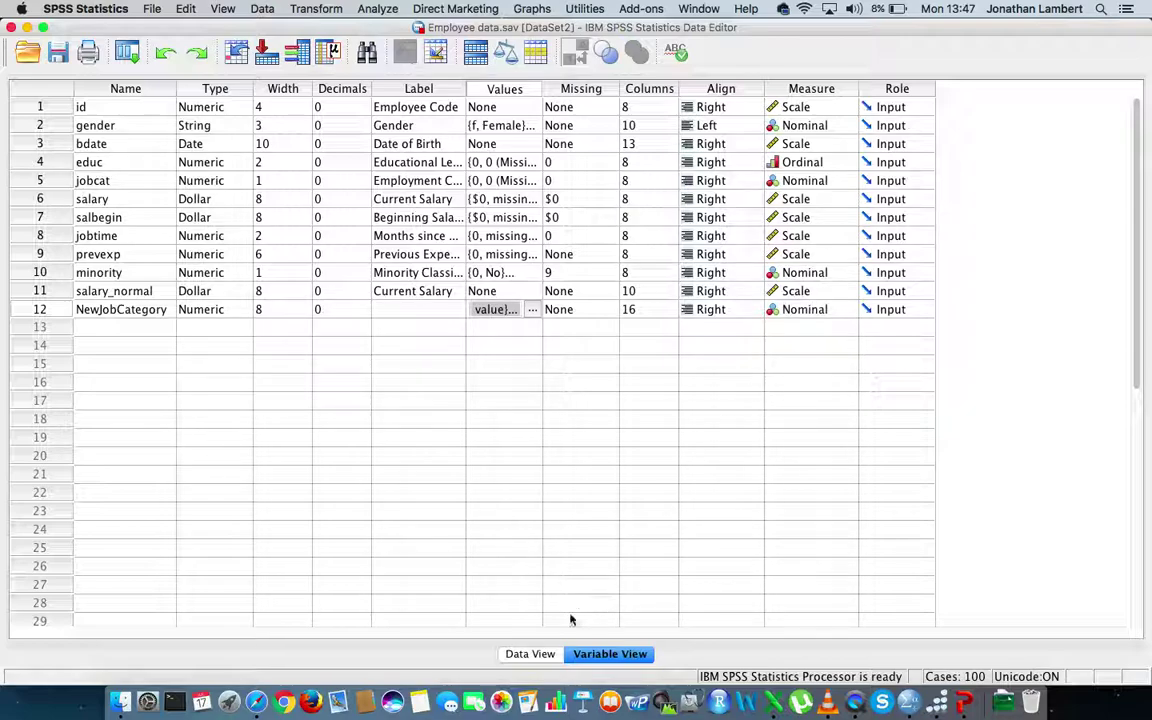
Look through the NewJobCategory column in the data to check the labelled values
{"action": "left_click", "coordinate": [538, 654]}
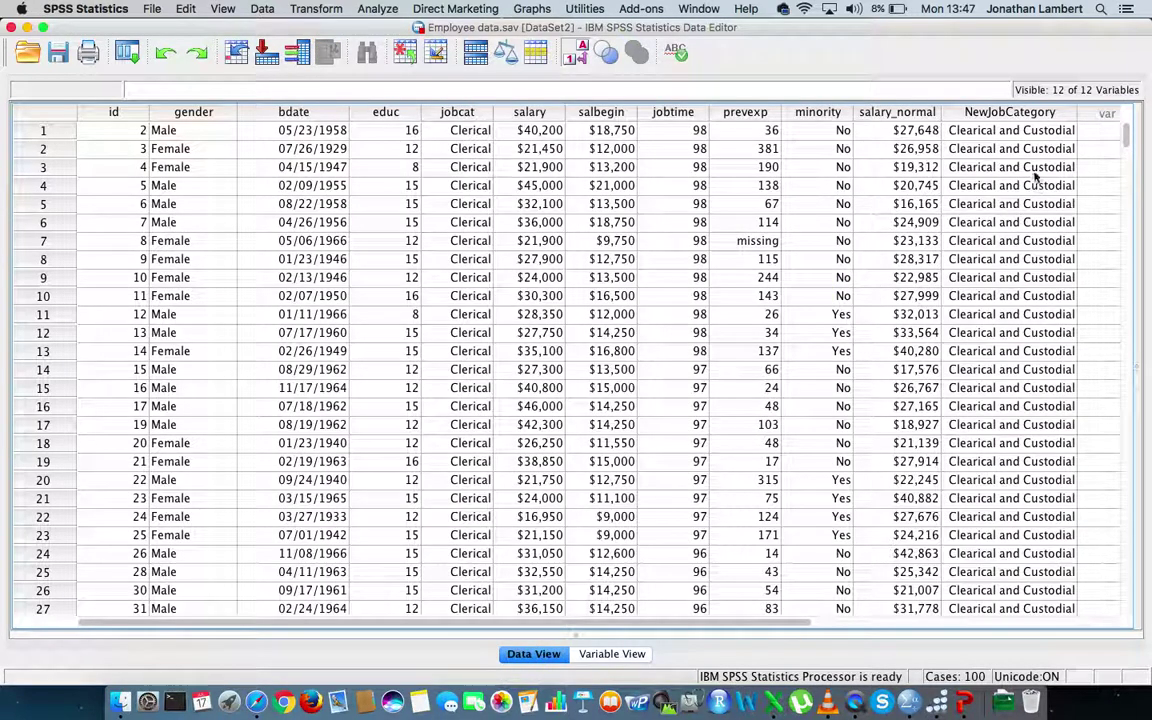
{"action": "scroll", "coordinate": [1015, 222], "scroll_direction": "down", "scroll_amount": 4}
{"action": "scroll", "coordinate": [1015, 222], "scroll_direction": "down", "scroll_amount": 20}
{"action": "left_click", "coordinate": [1000, 114]}
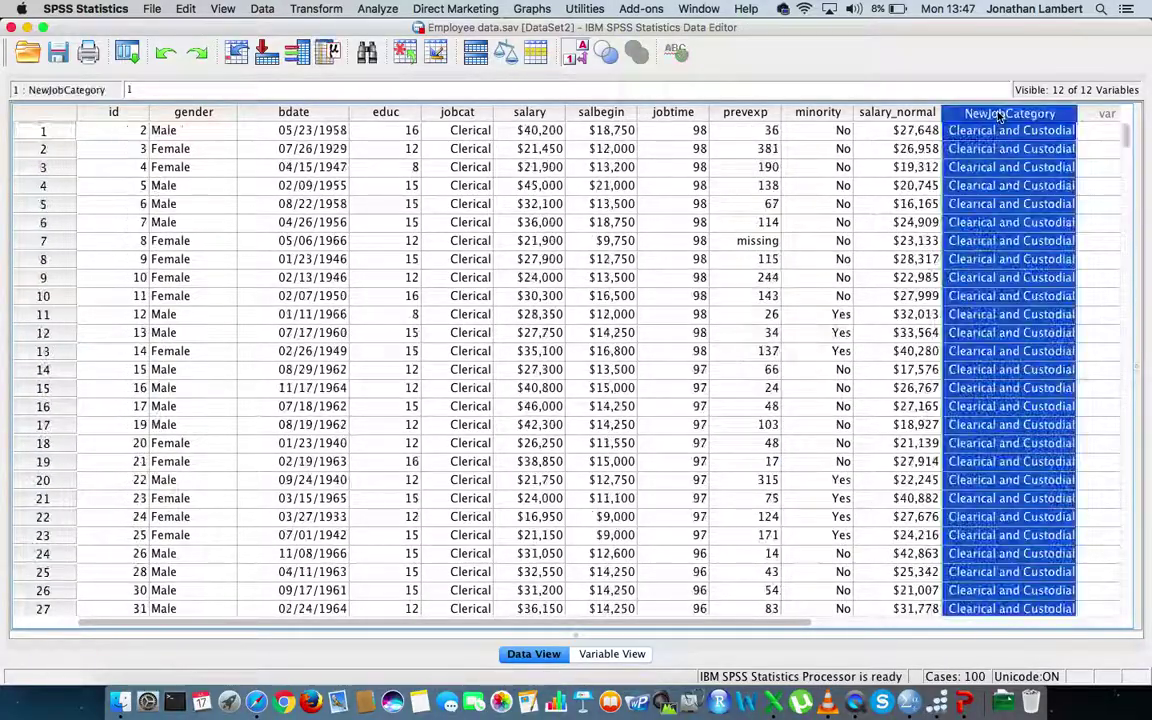
{"action": "scroll", "coordinate": [1005, 262], "scroll_direction": "down", "scroll_amount": 20}
{"action": "scroll", "coordinate": [1005, 262], "scroll_direction": "down", "scroll_amount": 20}
{"action": "scroll", "coordinate": [1005, 265], "scroll_direction": "down", "scroll_amount": 10}
{"action": "scroll", "coordinate": [1005, 265], "scroll_direction": "up", "scroll_amount": 20}
{"action": "scroll", "coordinate": [1005, 264], "scroll_direction": "up", "scroll_amount": 20}
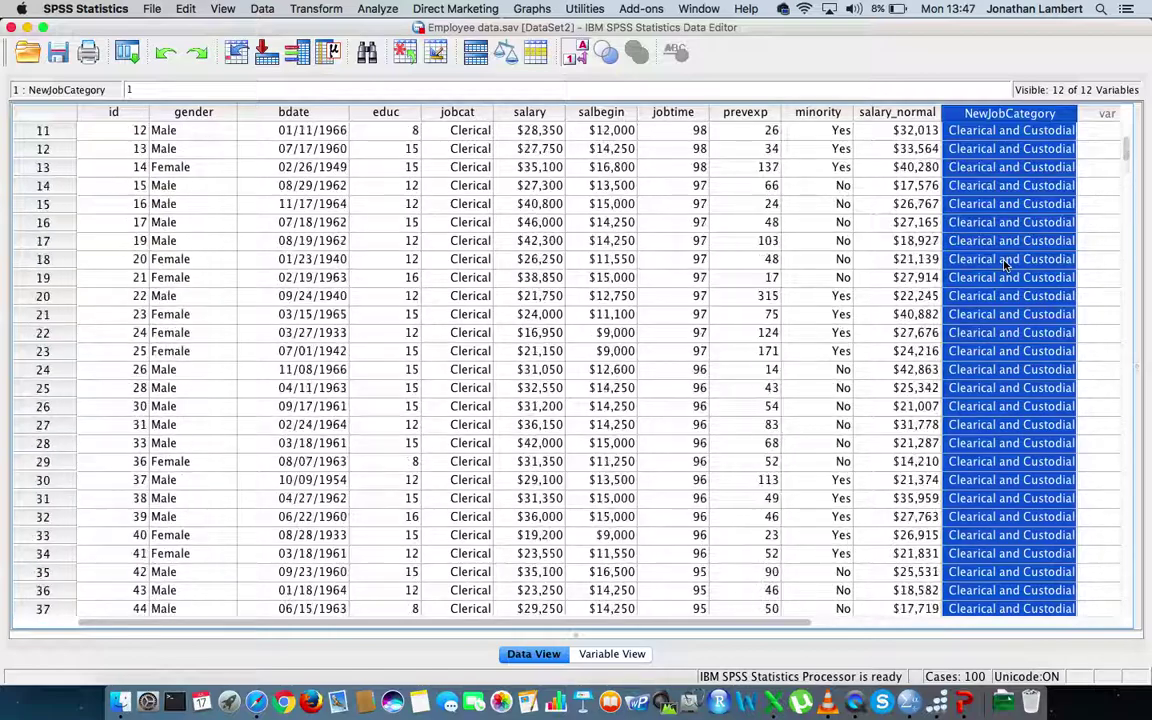
{"action": "scroll", "coordinate": [1005, 264], "scroll_direction": "up", "scroll_amount": 3}
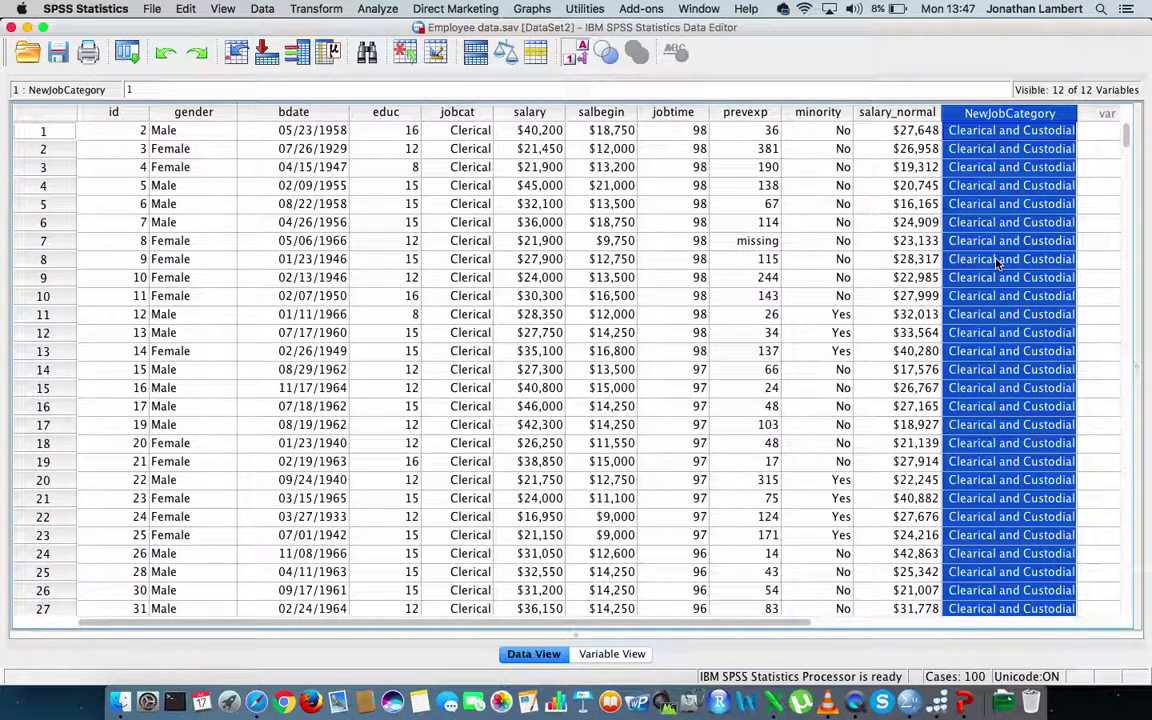
Create a histogram of Current Salary panelled in rows by NewJobCategory instead of Employment Category, and view the chart
{"action": "left_click", "coordinate": [531, 8]}
{"action": "mouse_move", "coordinate": [620, 121]}
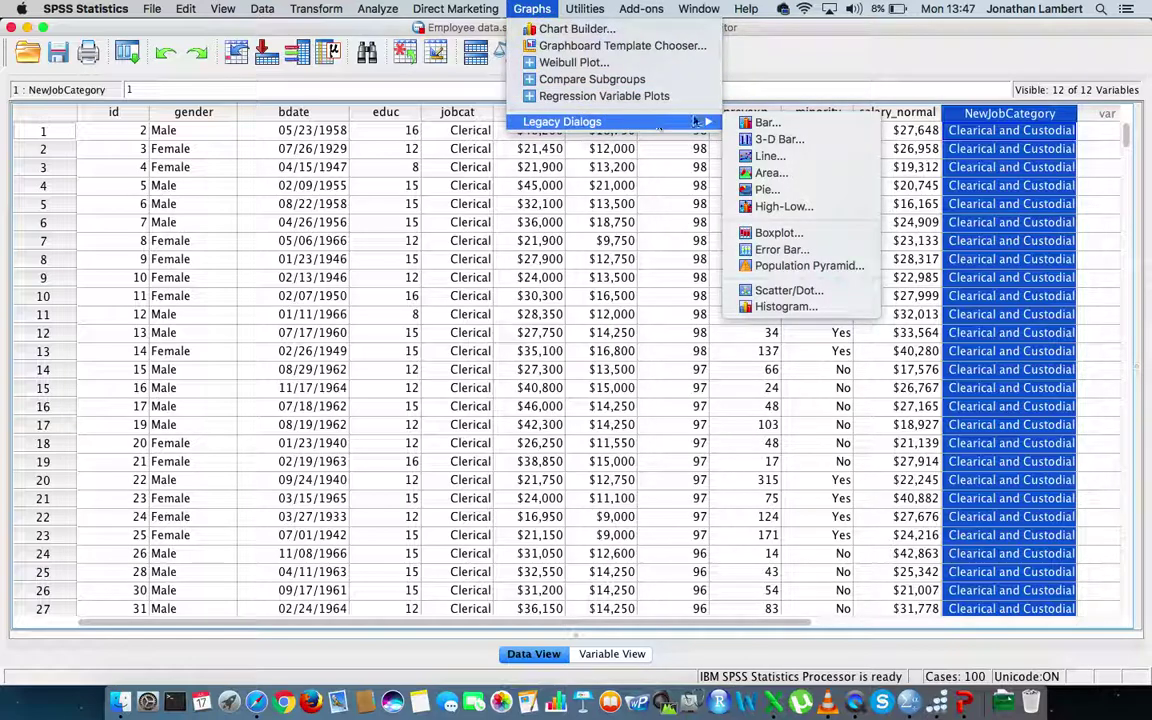
{"action": "left_click", "coordinate": [788, 306]}
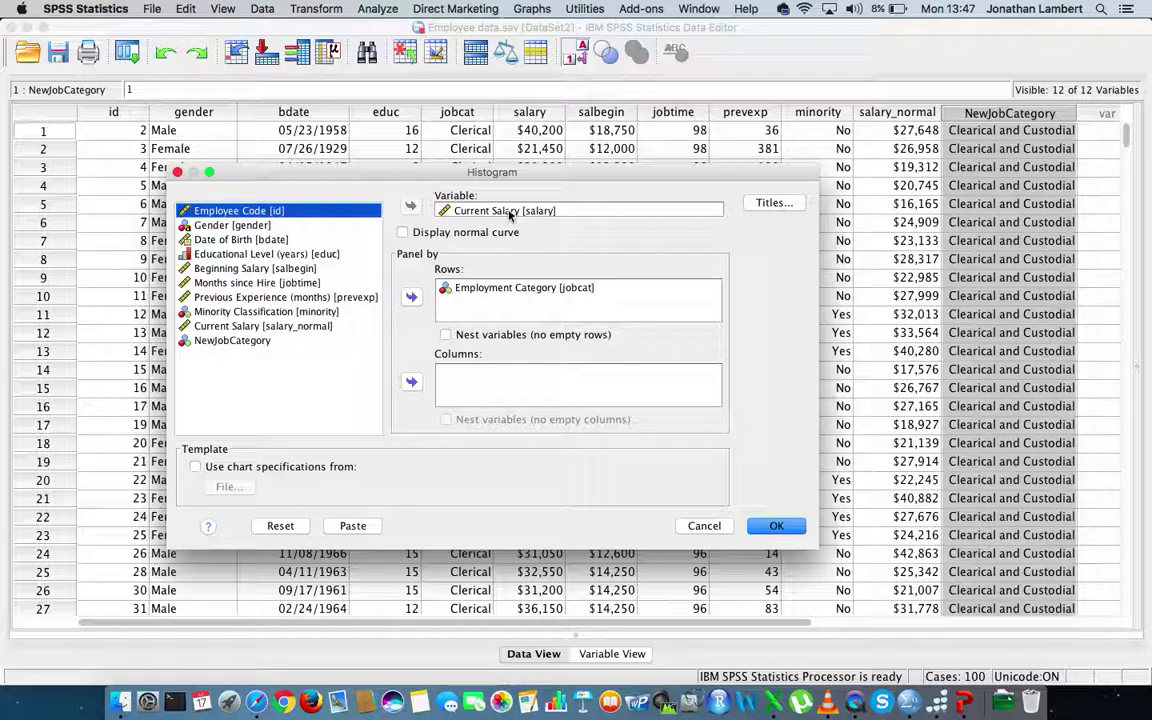
{"action": "left_click_drag", "start_coordinate": [503, 290], "coordinate": [273, 355]}
{"action": "left_click", "coordinate": [270, 355]}
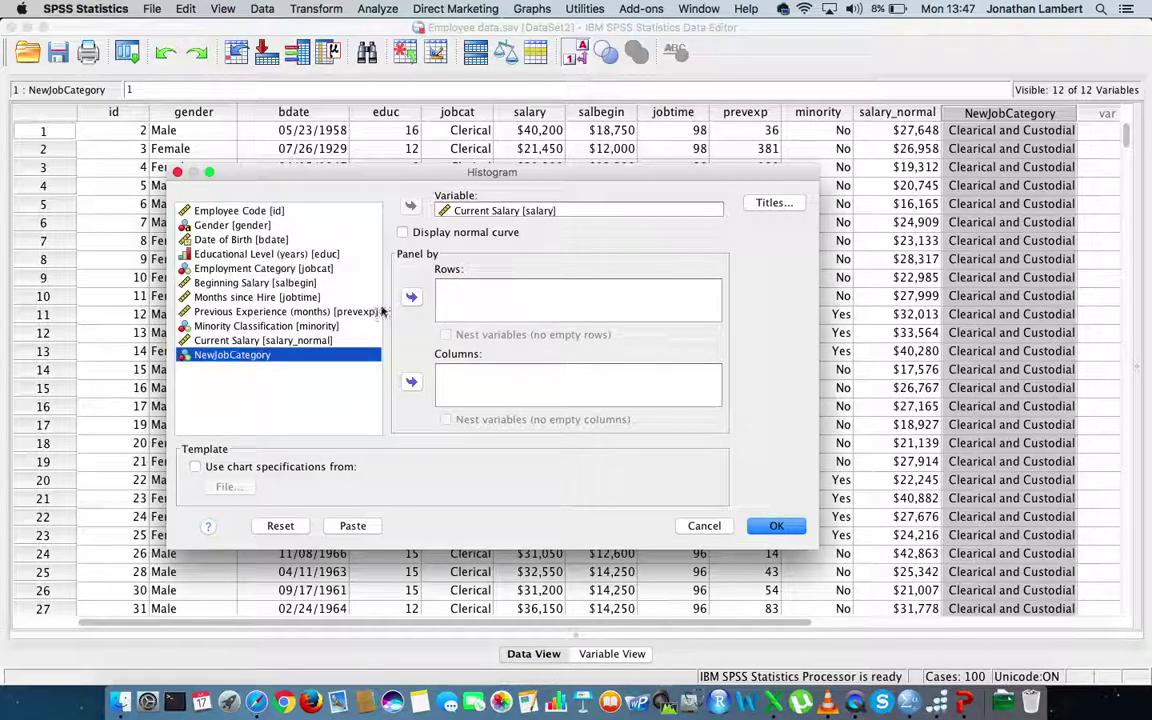
{"action": "left_click", "coordinate": [411, 298]}
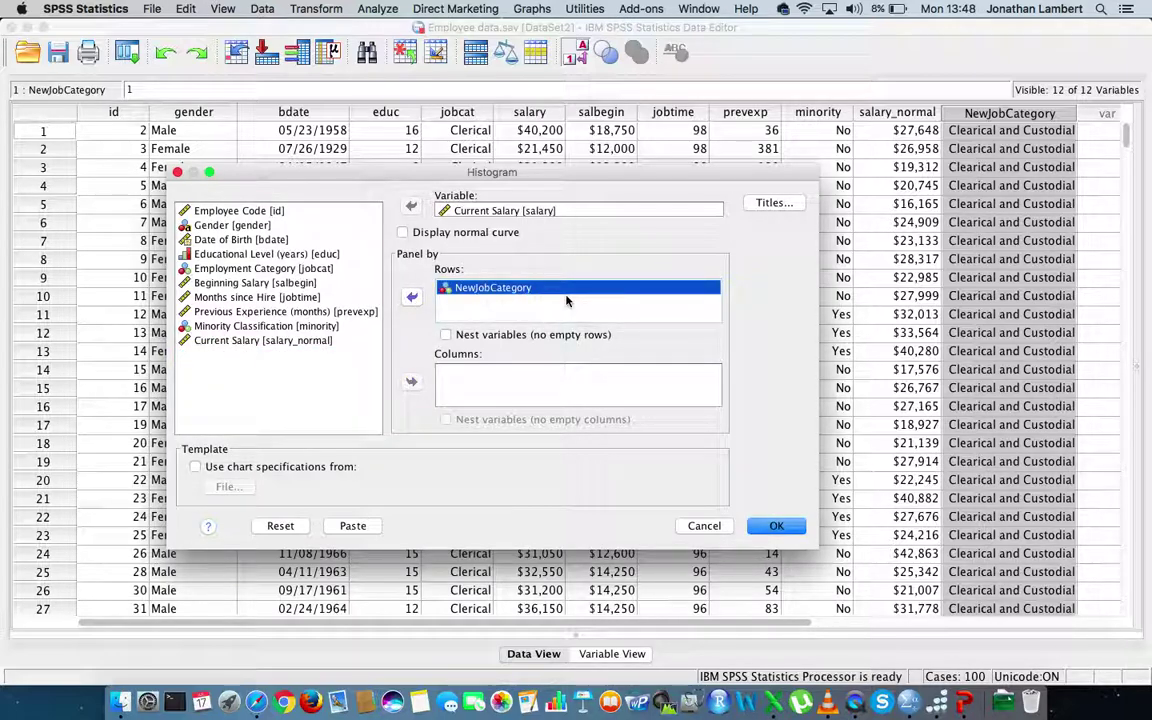
{"action": "left_click", "coordinate": [778, 526]}
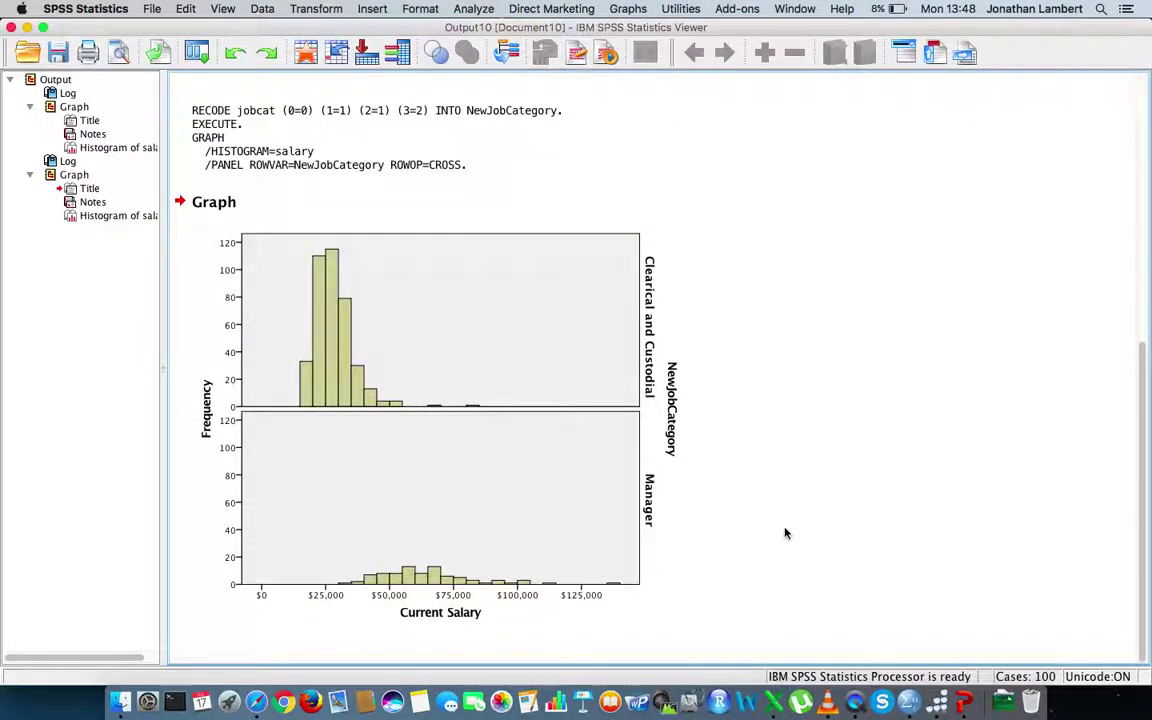
{"action": "left_click", "coordinate": [560, 522]}
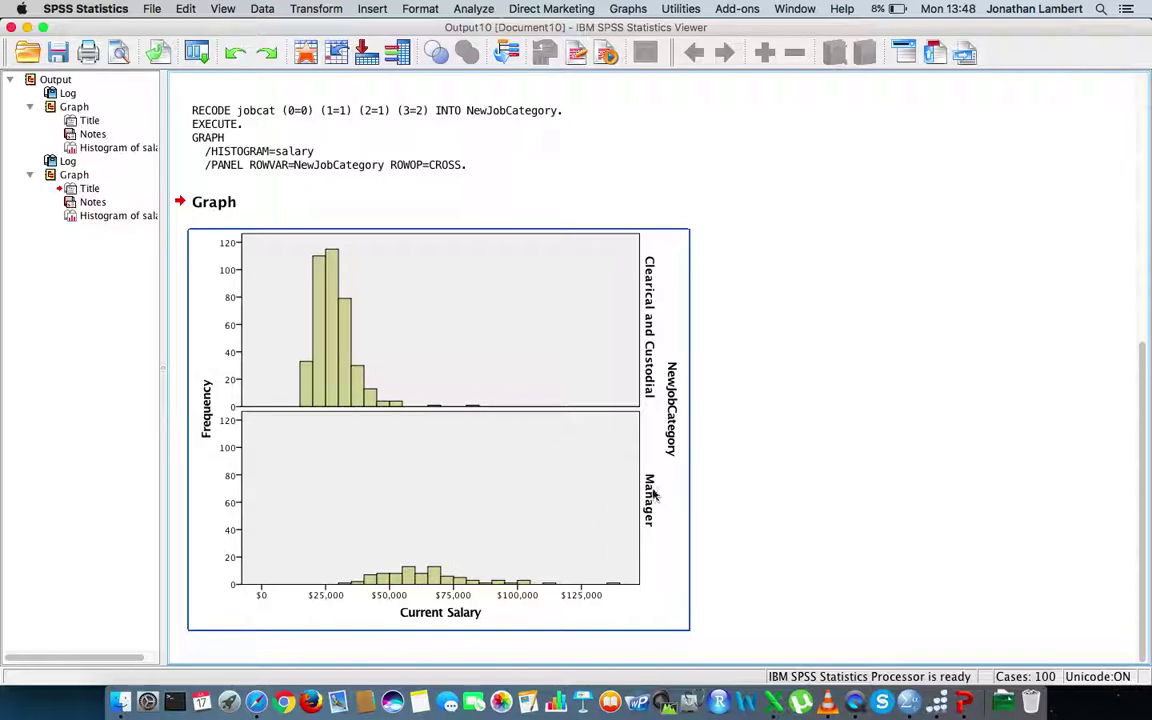
{"action": "left_click", "coordinate": [761, 429]}
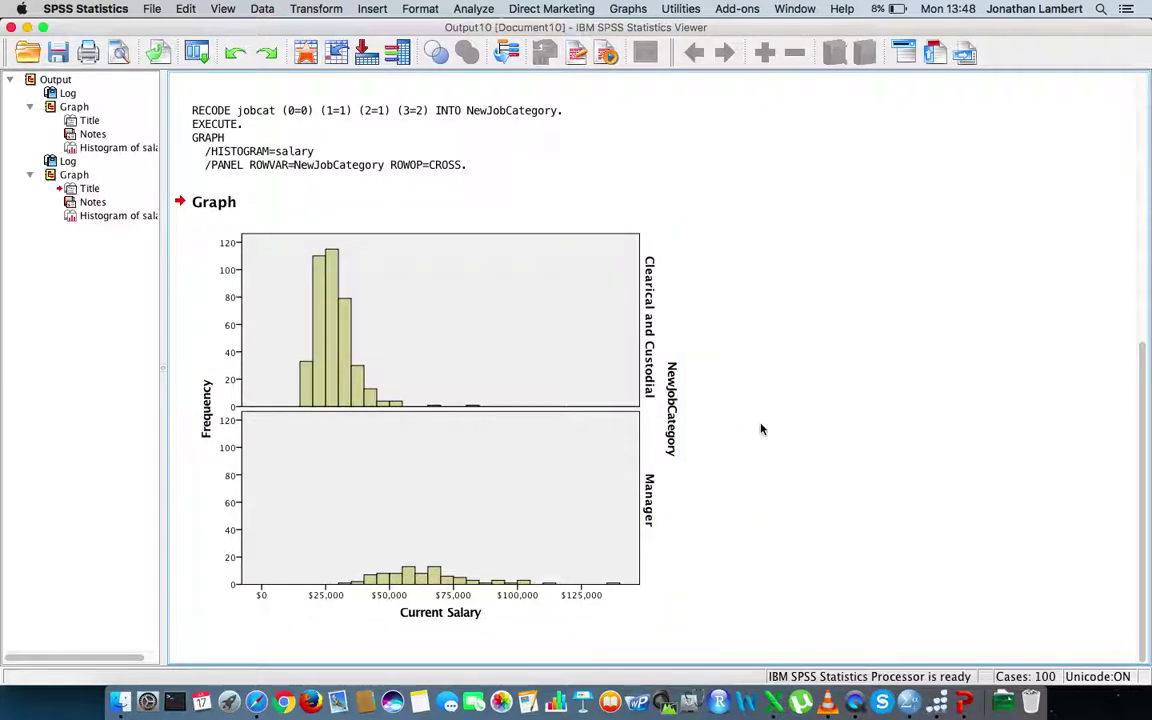